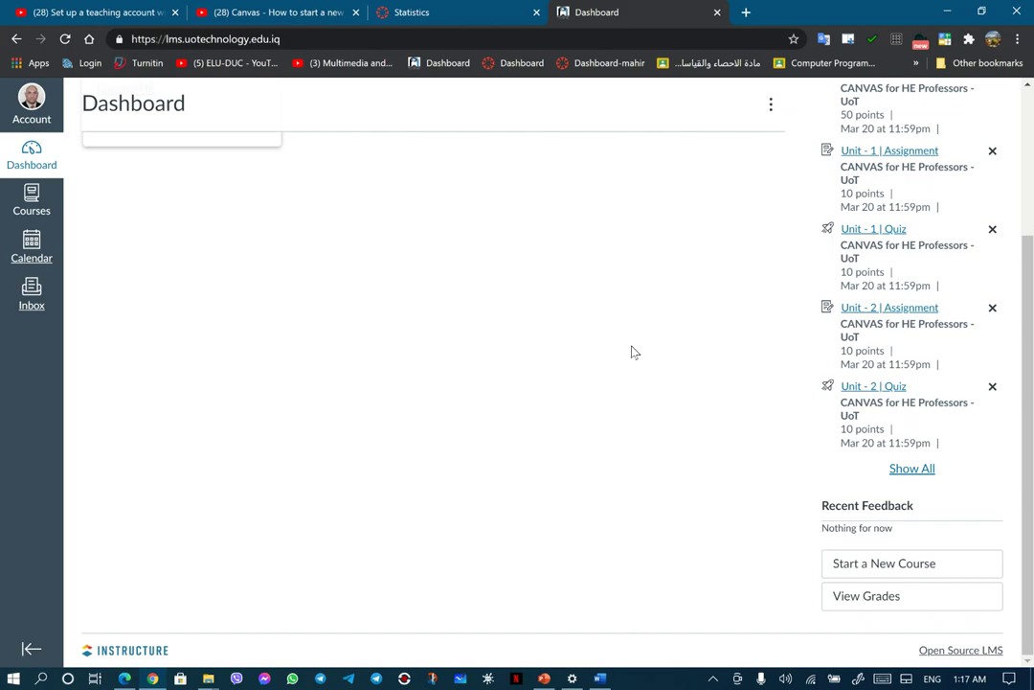
View the options in the account panel and close it.
{"action": "left_click", "coordinate": [30, 107]}
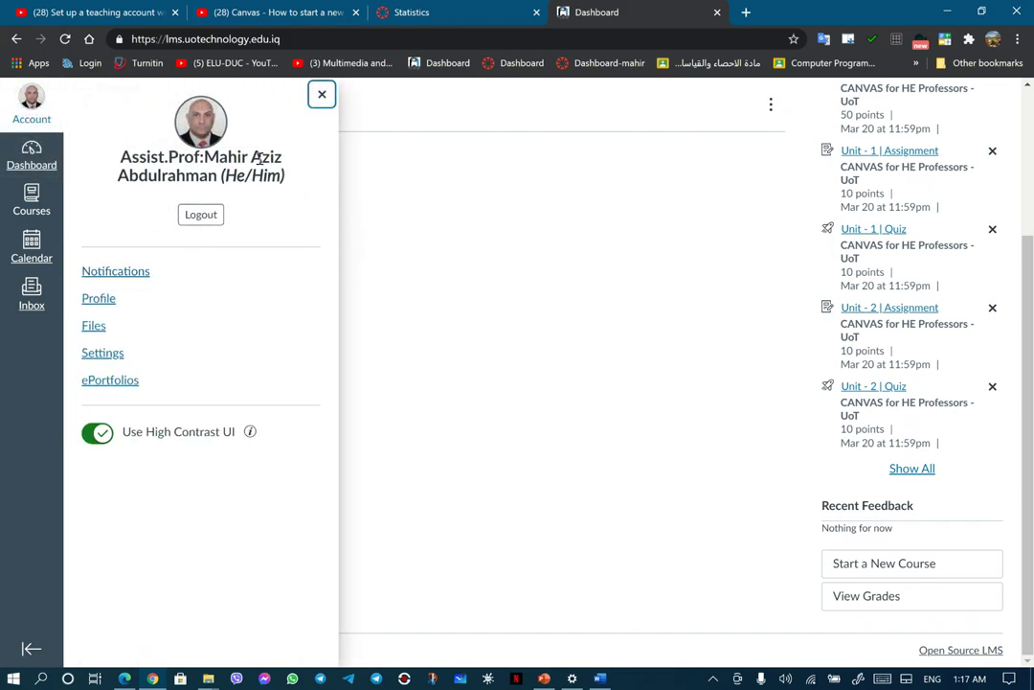
{"action": "left_click", "coordinate": [416, 235]}
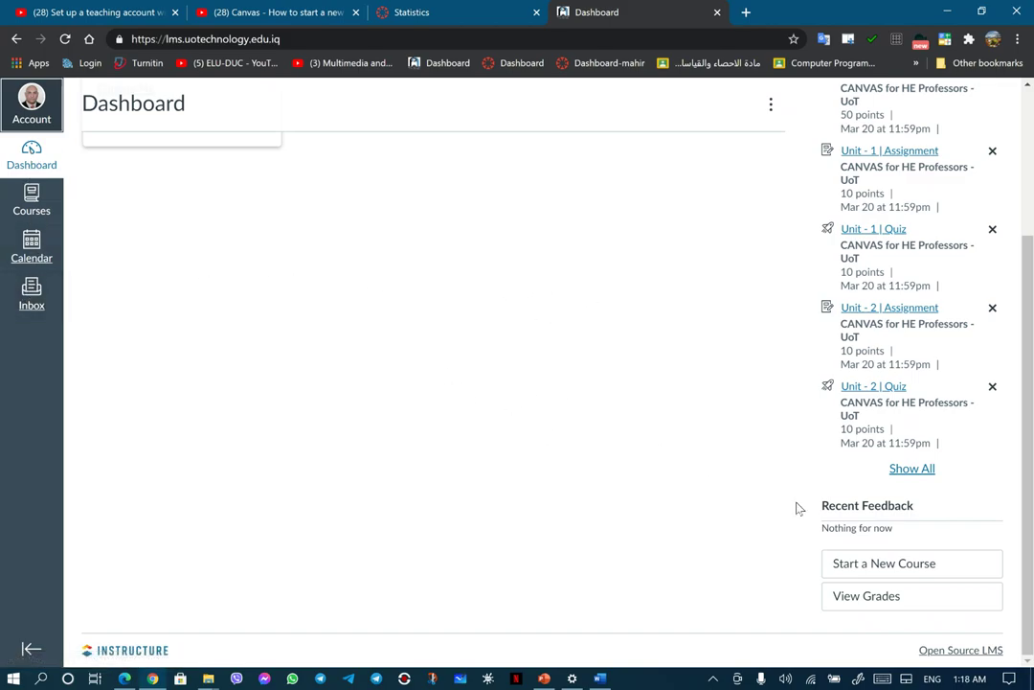
Start a new course and name it Statistics, copying the title from the CES.docx document in Word.
{"action": "left_click", "coordinate": [917, 565]}
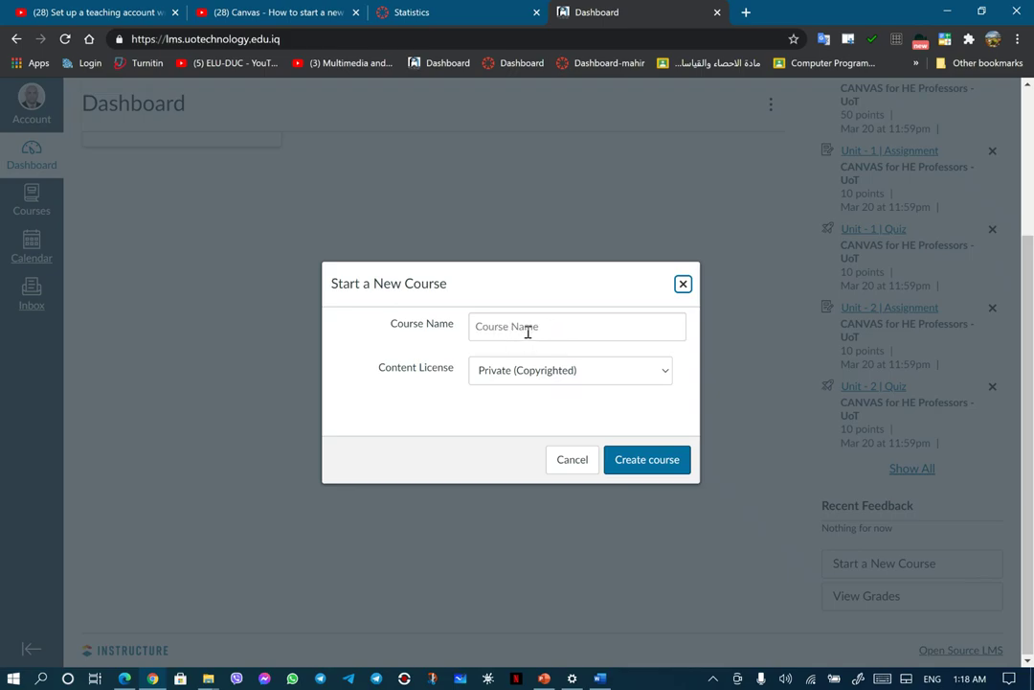
{"action": "left_click", "coordinate": [600, 678]}
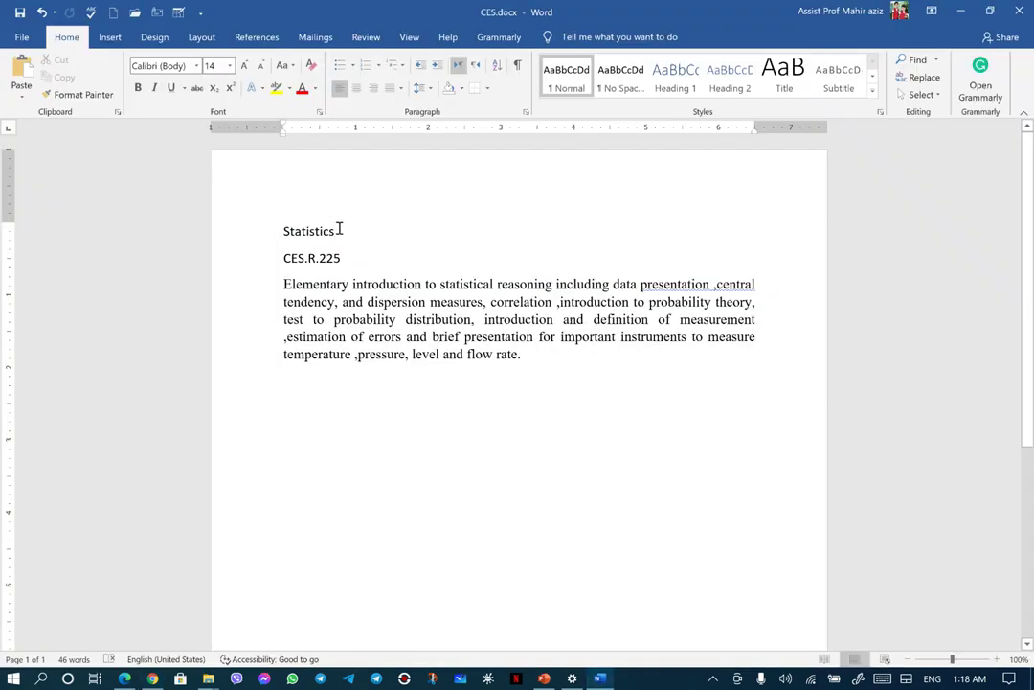
{"action": "double_click", "coordinate": [288, 231]}
{"action": "right_click", "coordinate": [300, 234]}
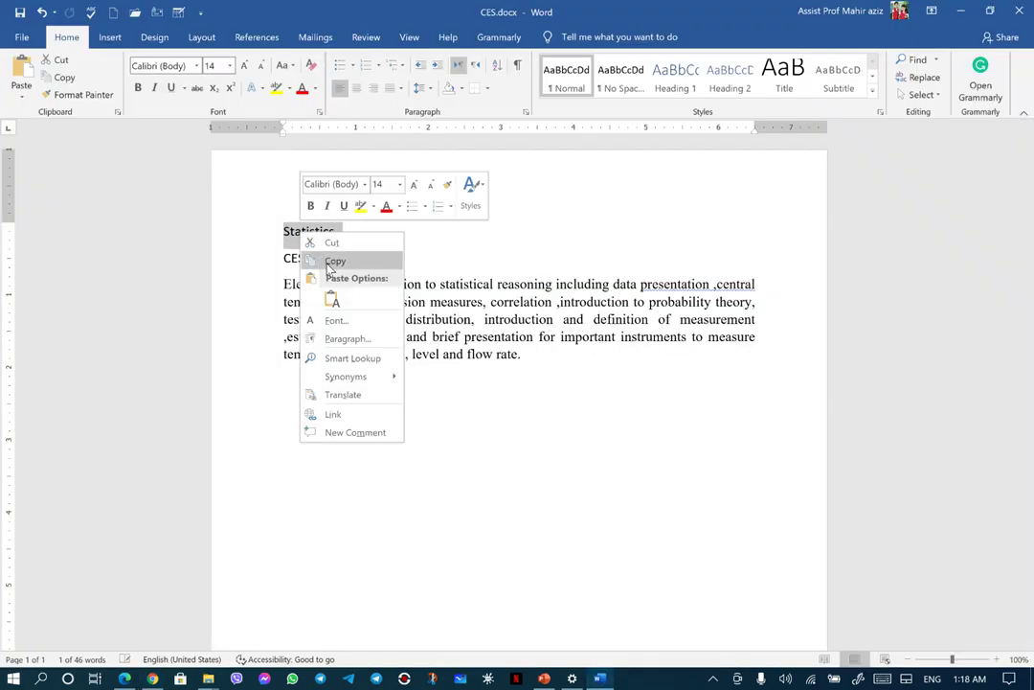
{"action": "left_click", "coordinate": [331, 262]}
{"action": "left_click", "coordinate": [960, 12]}
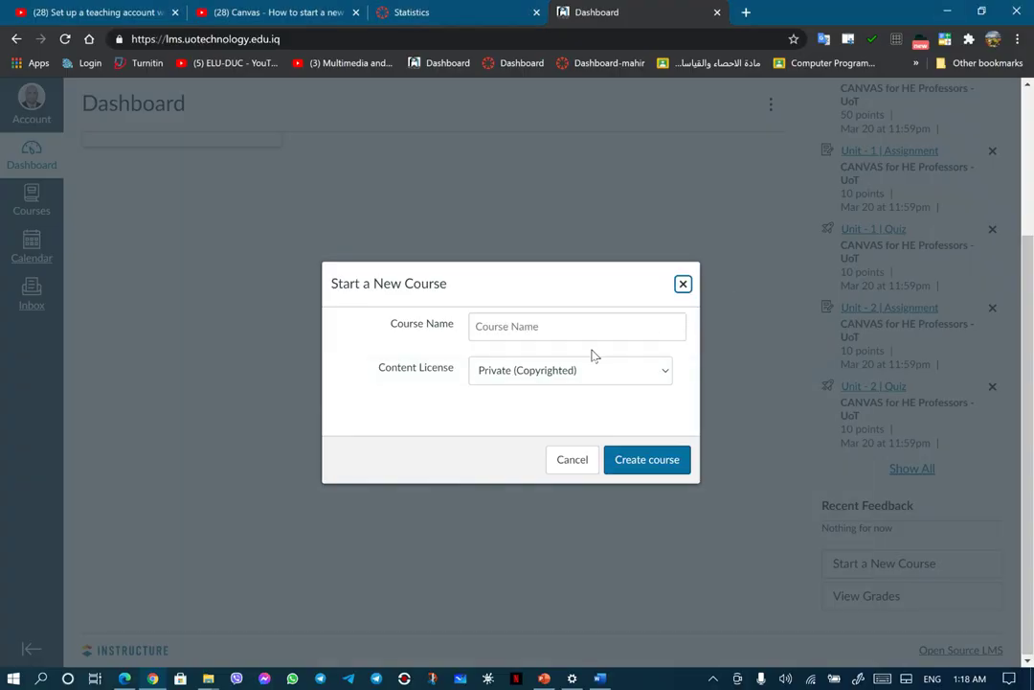
{"action": "left_click", "coordinate": [539, 329]}
{"action": "right_click", "coordinate": [537, 330]}
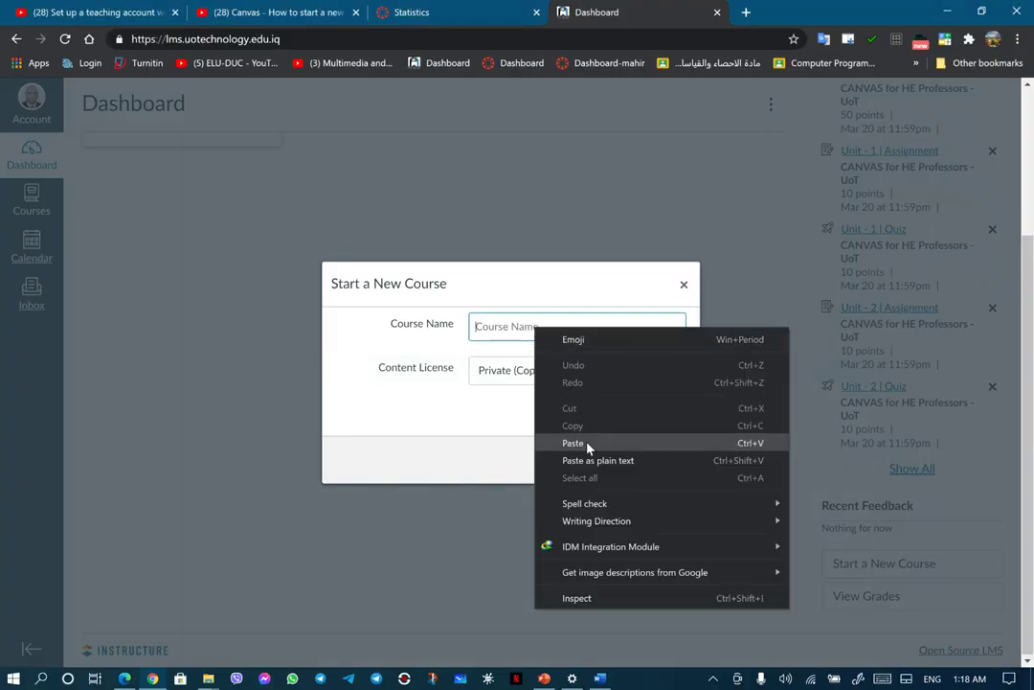
{"action": "left_click", "coordinate": [587, 445]}
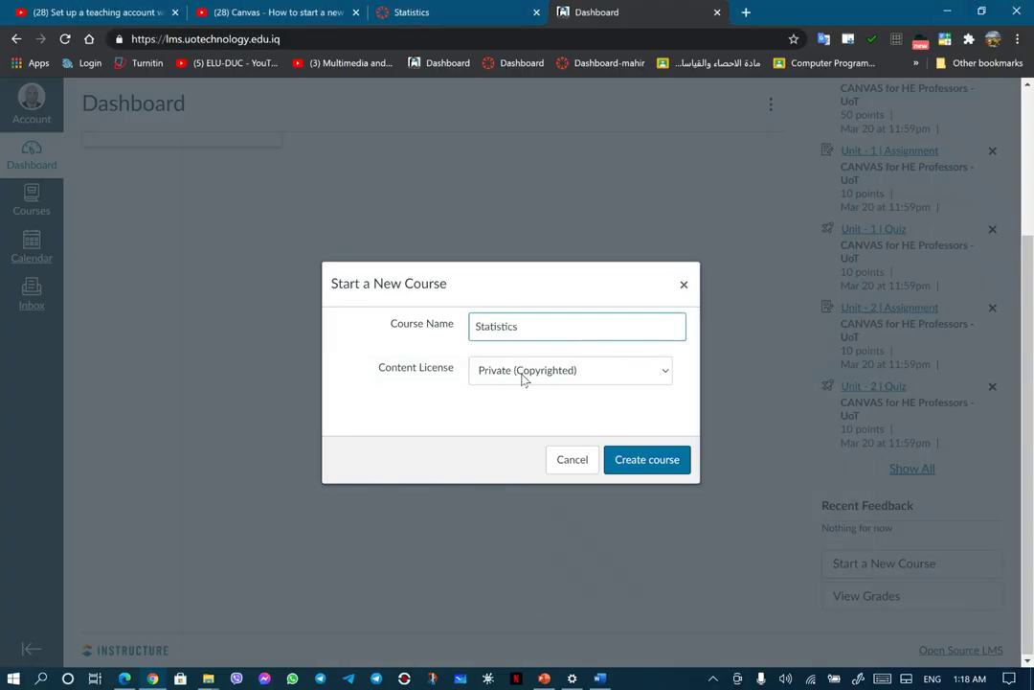
Set the content license to Private (Copyrighted) and create the course.
{"action": "left_click", "coordinate": [668, 375]}
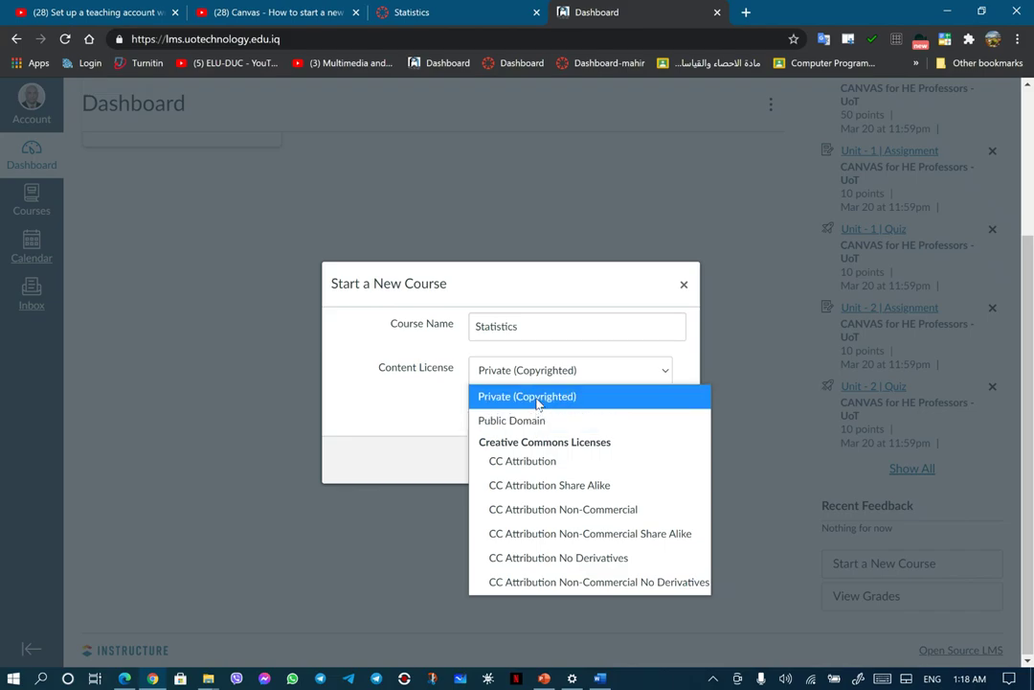
{"action": "left_click", "coordinate": [535, 400]}
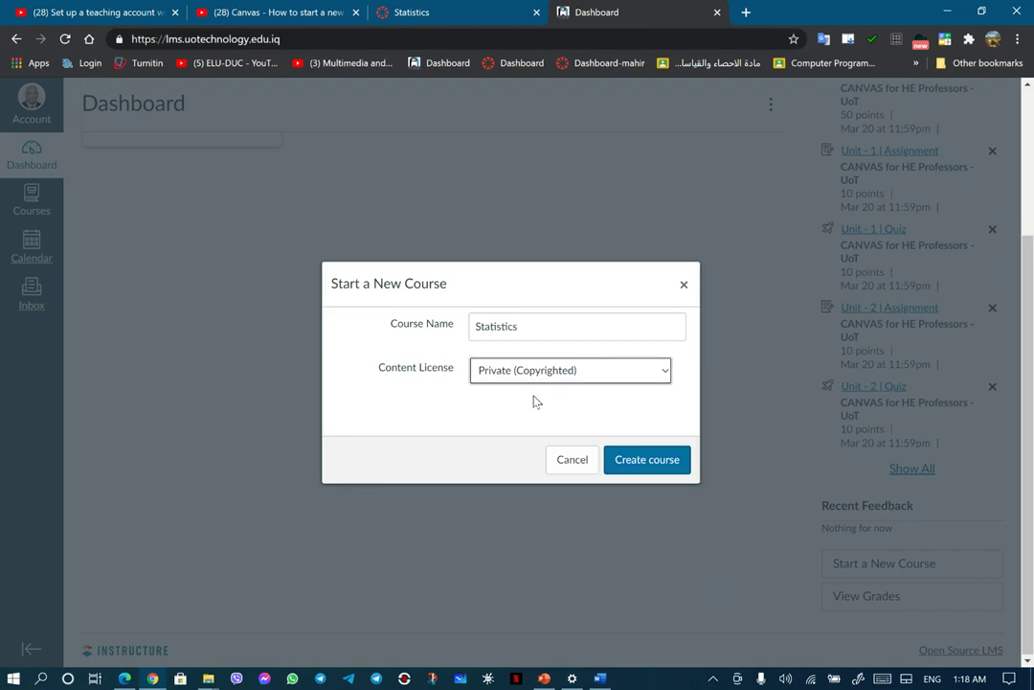
{"action": "left_click", "coordinate": [647, 463]}
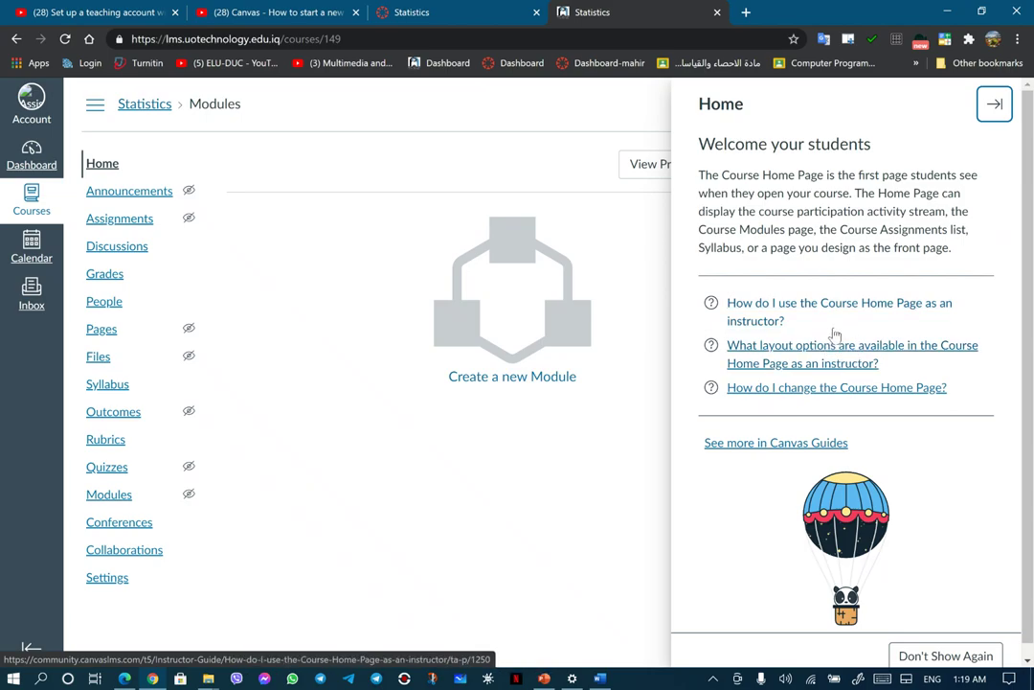
Look at the instructor guide on Course Home Page layout options, then close the guide and the Home help tray.
{"action": "left_click", "coordinate": [803, 353]}
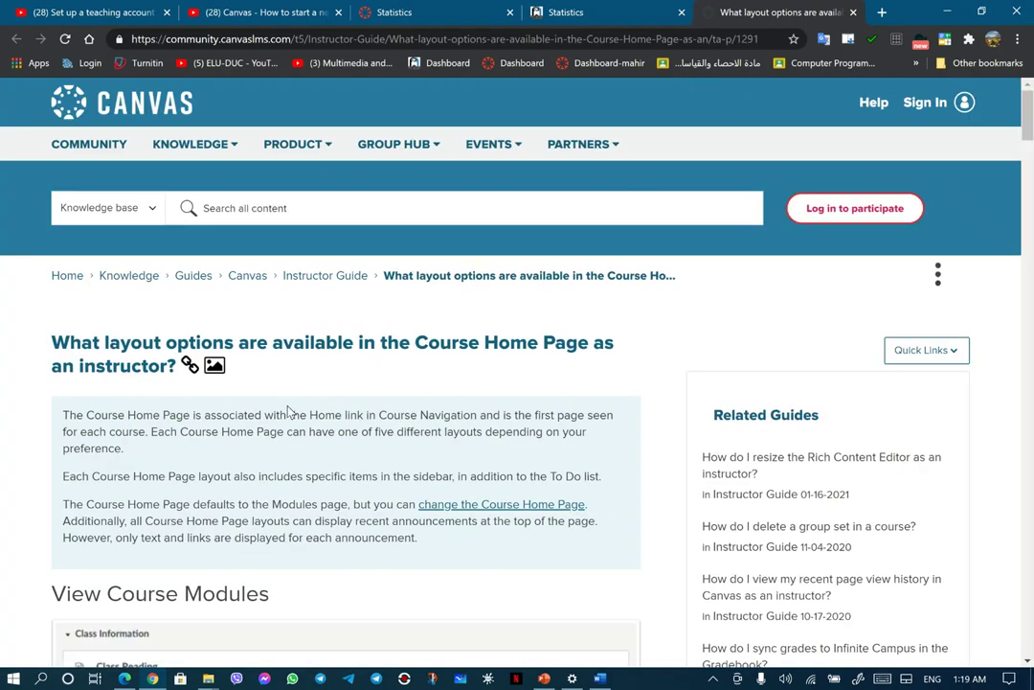
{"action": "left_click", "coordinate": [854, 12]}
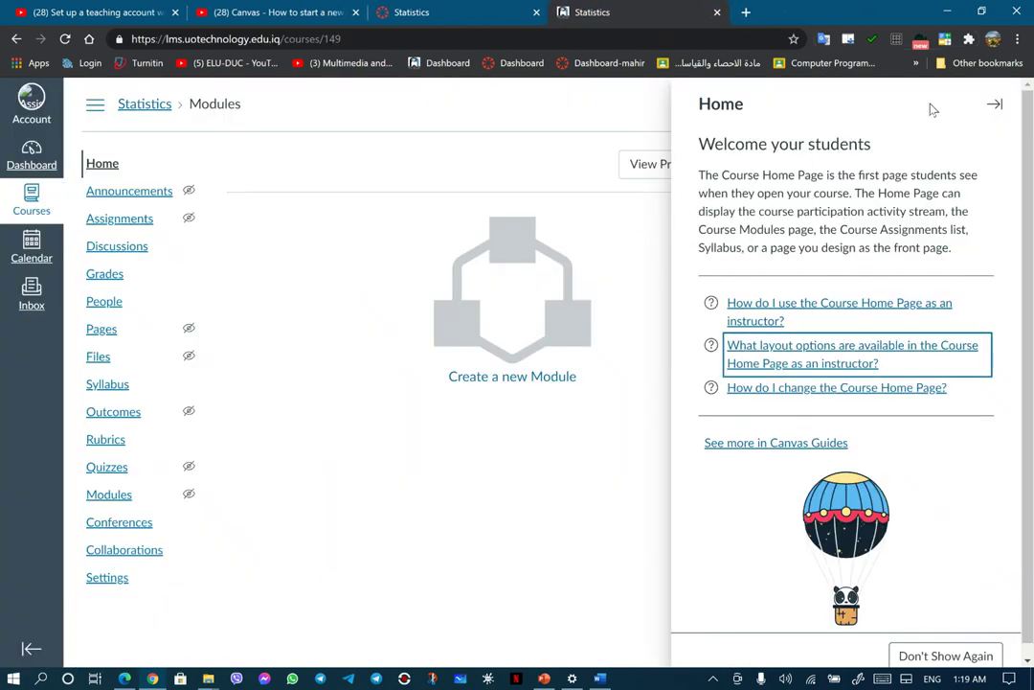
{"action": "left_click", "coordinate": [995, 104]}
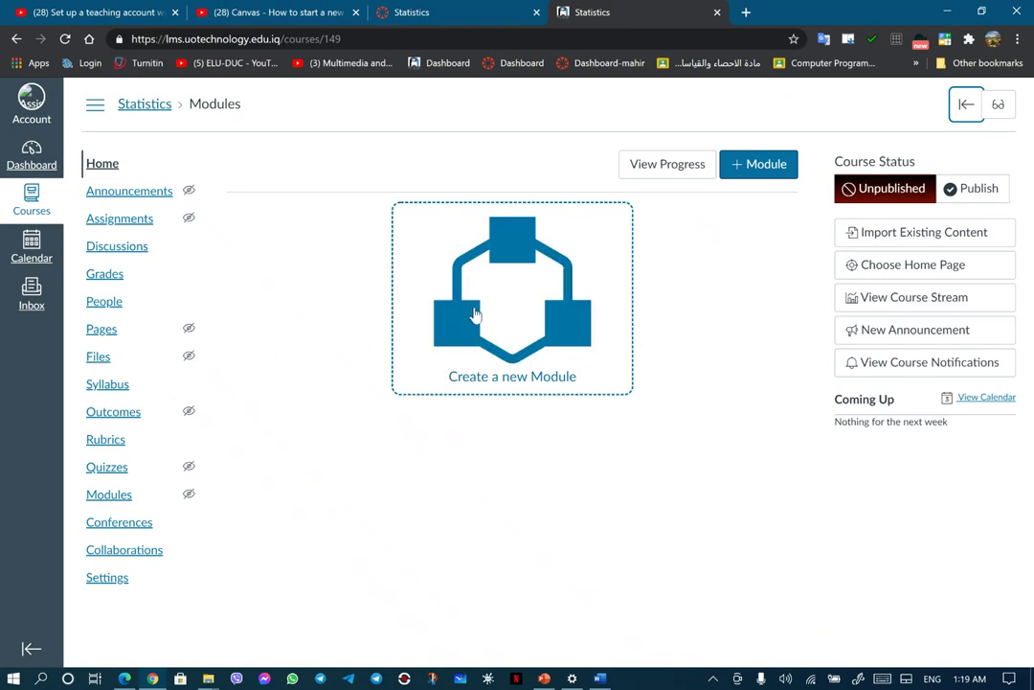
Return to the dashboard, reopen the unpublished Statistics course and go to its settings without the help tray.
{"action": "left_click", "coordinate": [38, 160]}
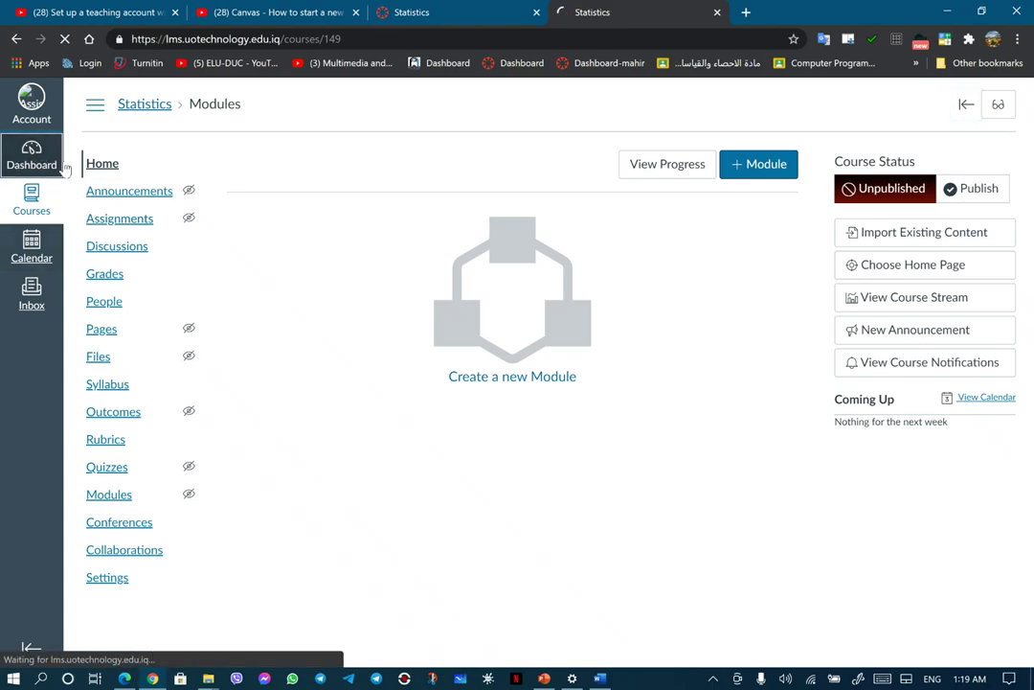
{"action": "scroll", "coordinate": [296, 419], "scroll_direction": "down", "scroll_amount": 3}
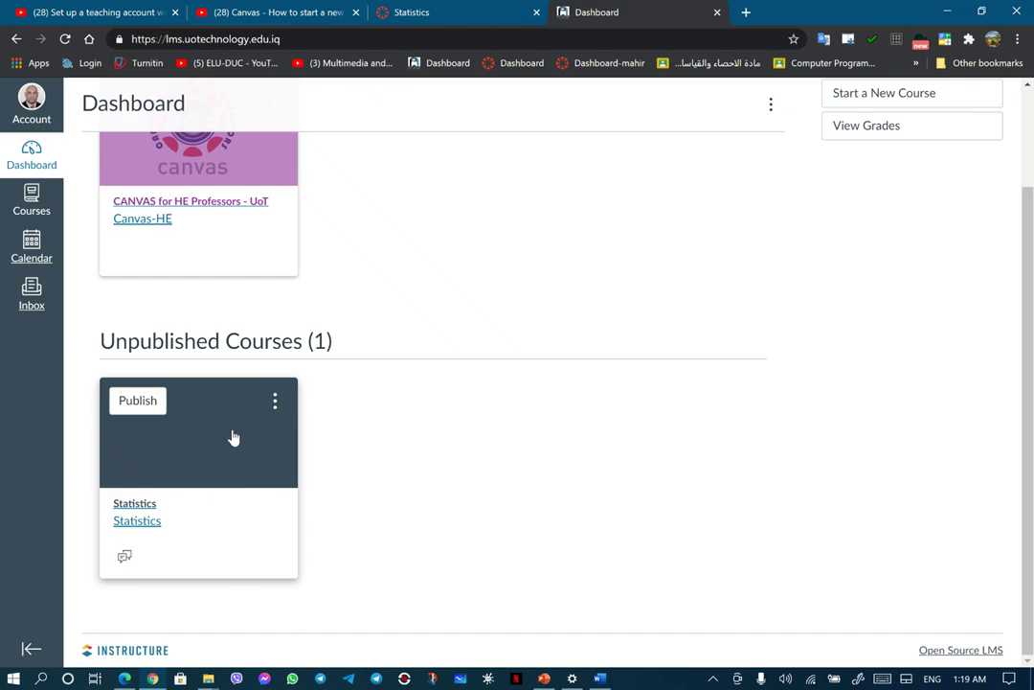
{"action": "left_click", "coordinate": [209, 427]}
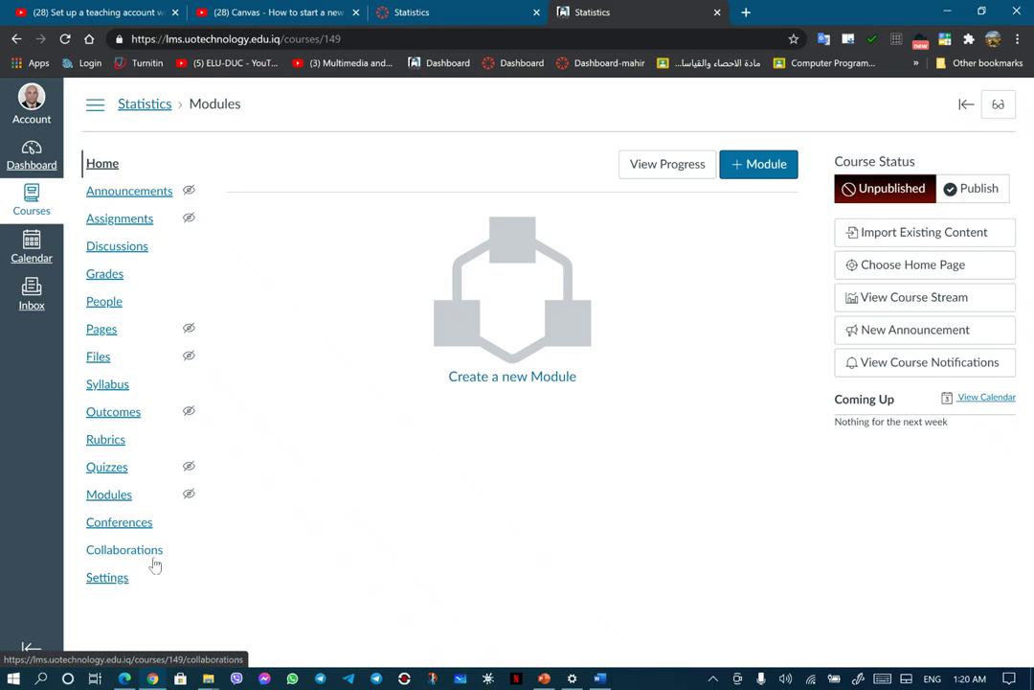
{"action": "left_click", "coordinate": [108, 578]}
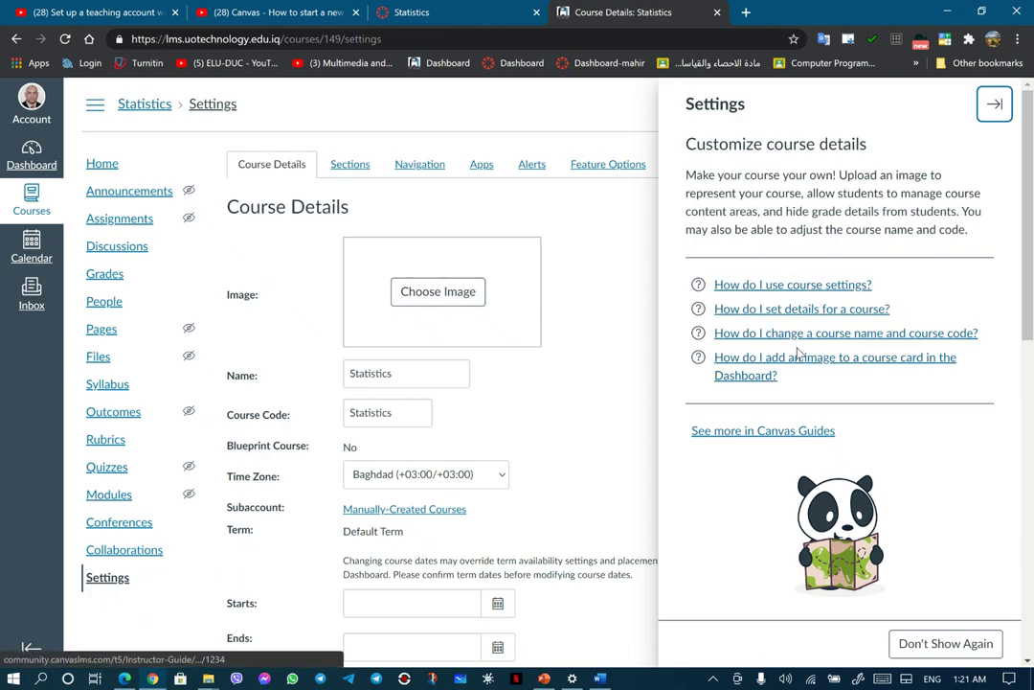
{"action": "left_click", "coordinate": [994, 104]}
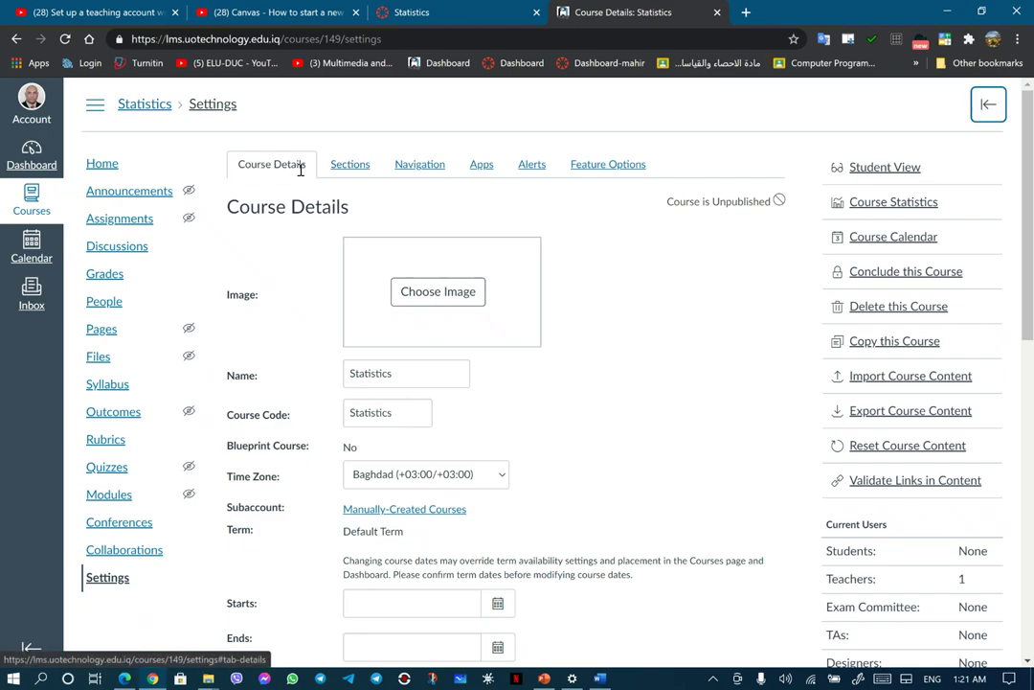
Look through the Sections, Apps and Alerts settings of the course and return to Course Details.
{"action": "left_click", "coordinate": [353, 166]}
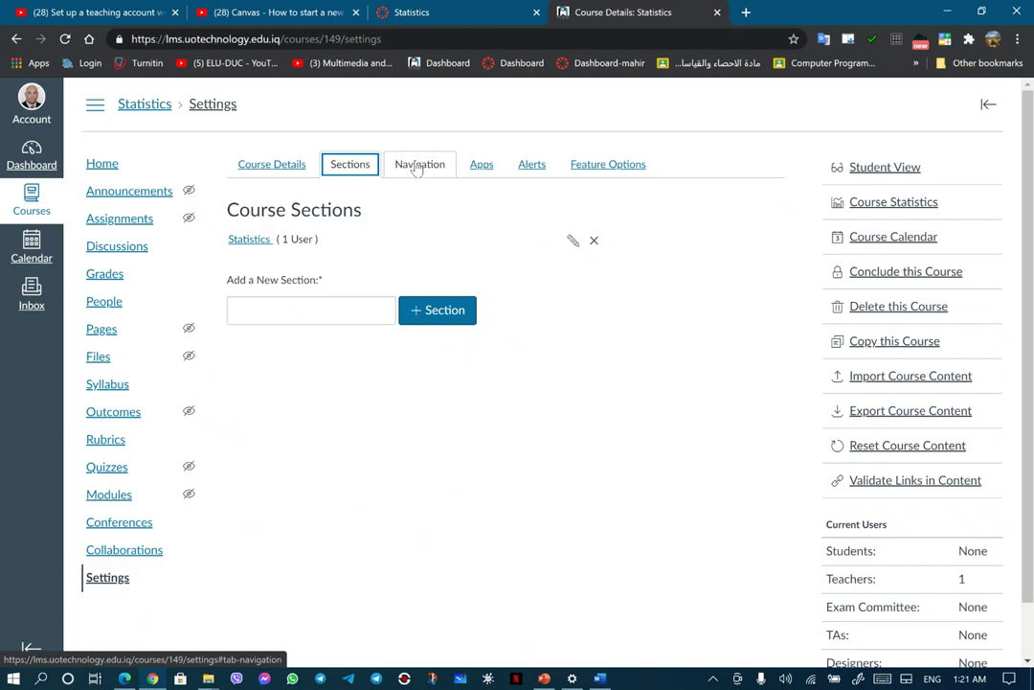
{"action": "left_click", "coordinate": [482, 169]}
{"action": "left_click", "coordinate": [530, 169]}
{"action": "left_click", "coordinate": [277, 168]}
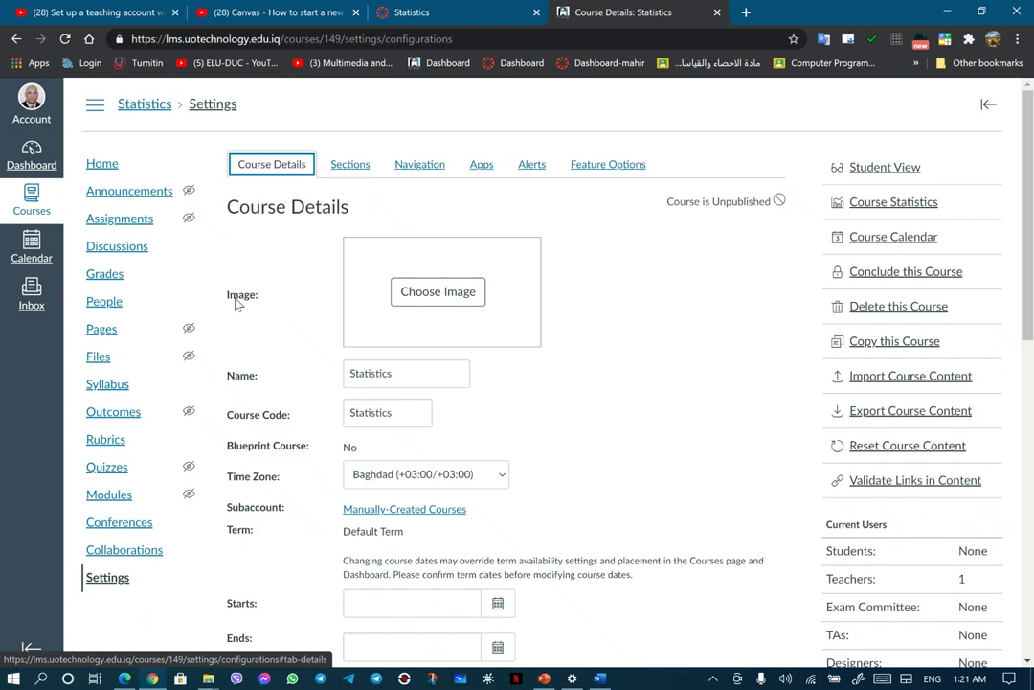
Try to upload Screenshot 2021-01-27 143344.jpg from the Desktop as the course image.
{"action": "left_click", "coordinate": [441, 293]}
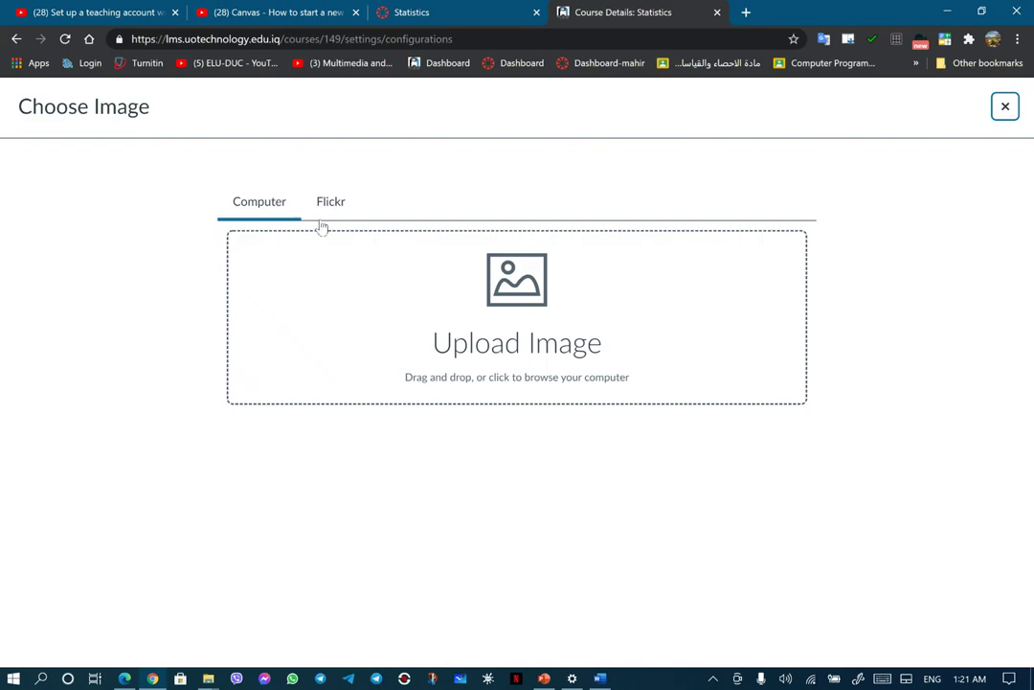
{"action": "left_click", "coordinate": [512, 337]}
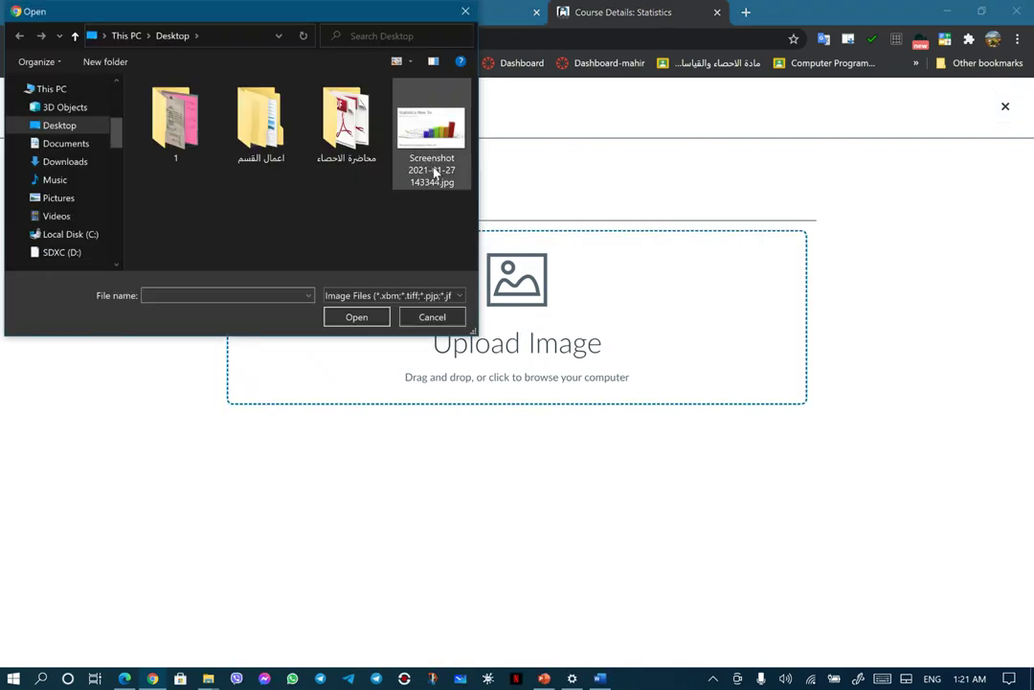
{"action": "left_click", "coordinate": [440, 142]}
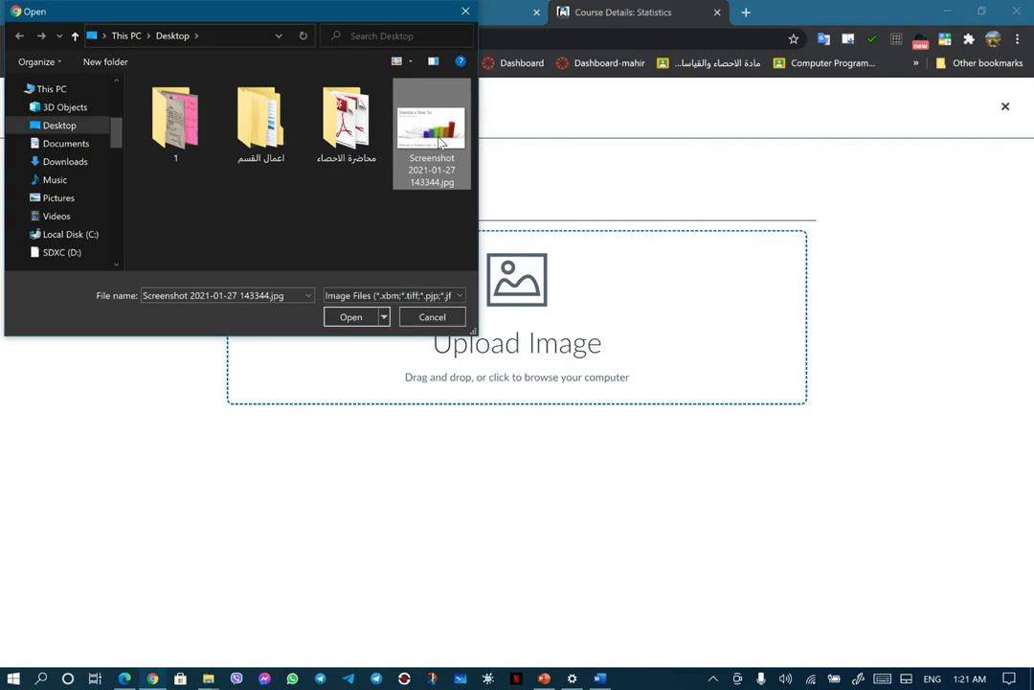
{"action": "left_click", "coordinate": [351, 317]}
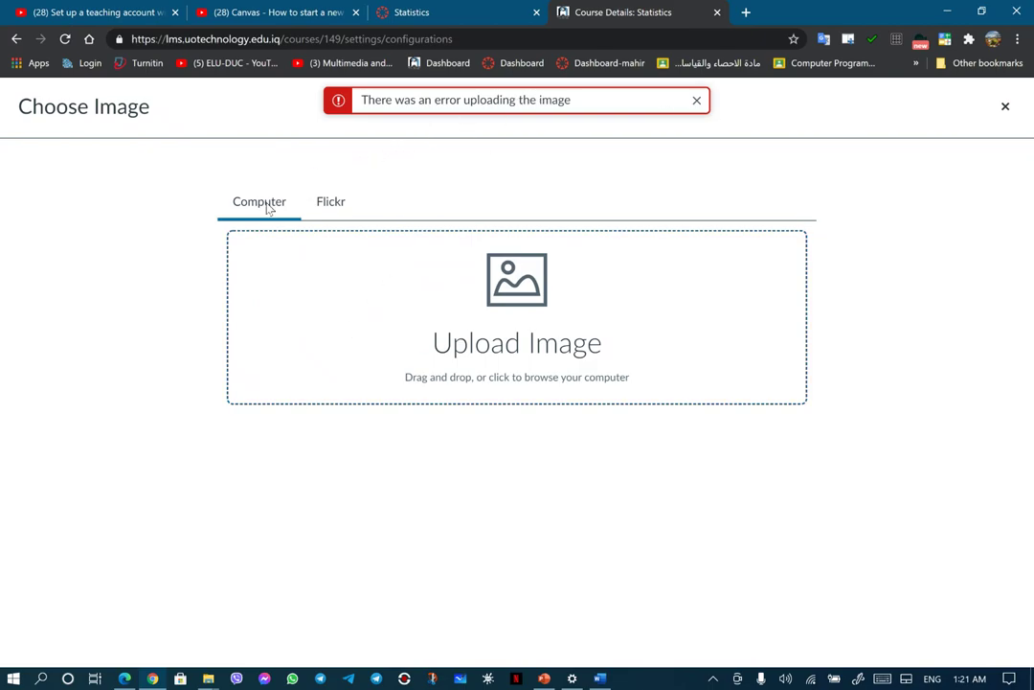
{"action": "left_click", "coordinate": [498, 305]}
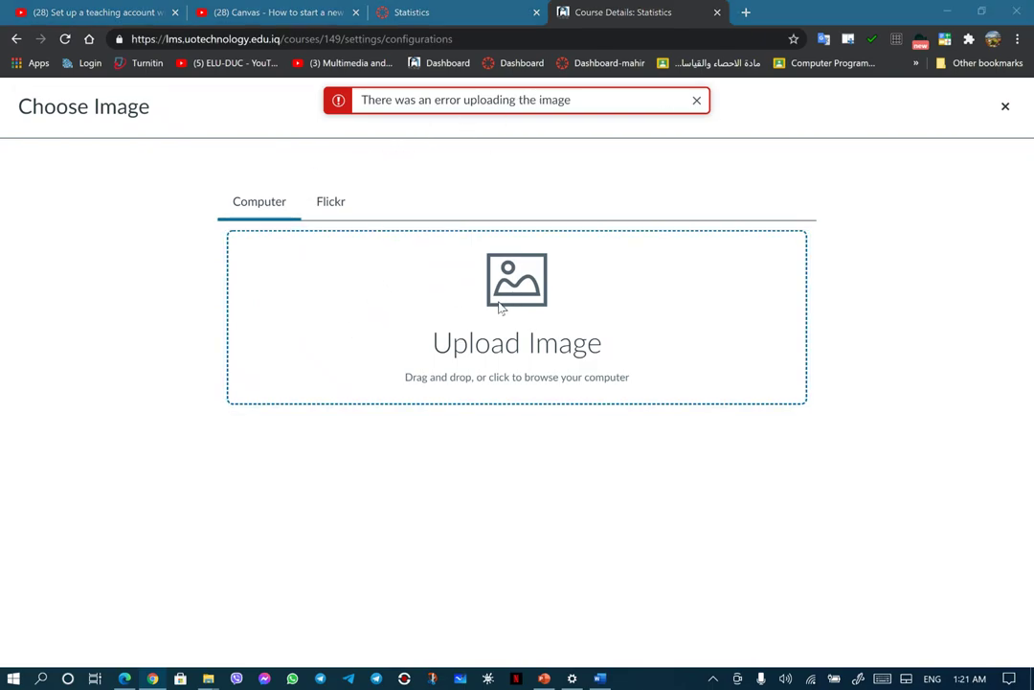
{"action": "left_click", "coordinate": [432, 144]}
{"action": "left_click", "coordinate": [355, 317]}
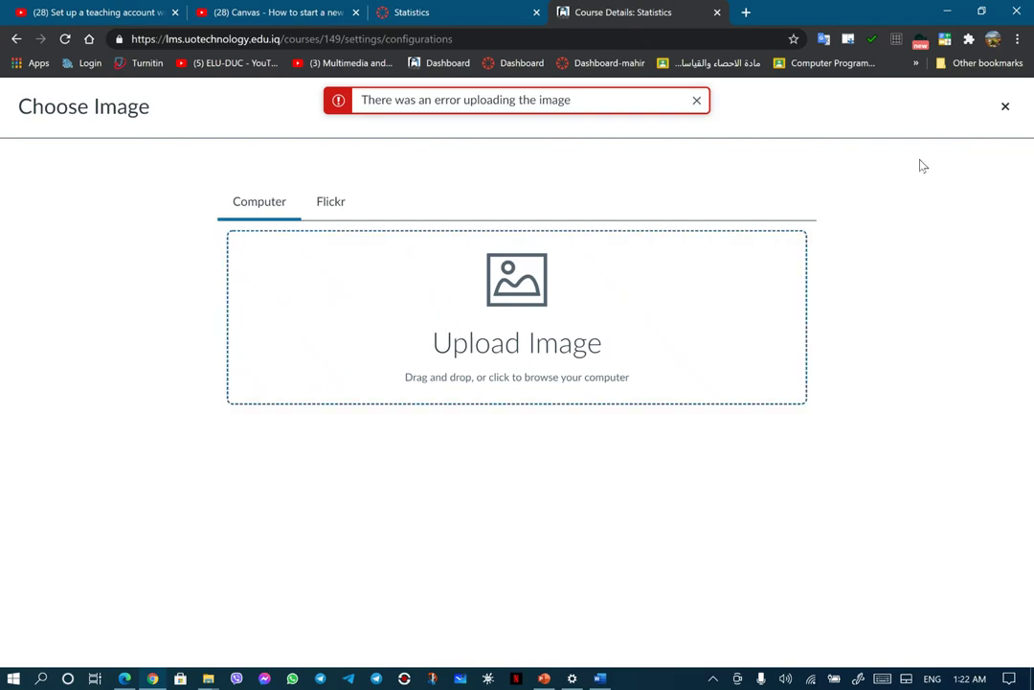
Upload the mean and median curve graph from the عام folder, inside the CANVAS LMS Syllabus folder of اعمال القسم, as the course image.
{"action": "left_click", "coordinate": [510, 312]}
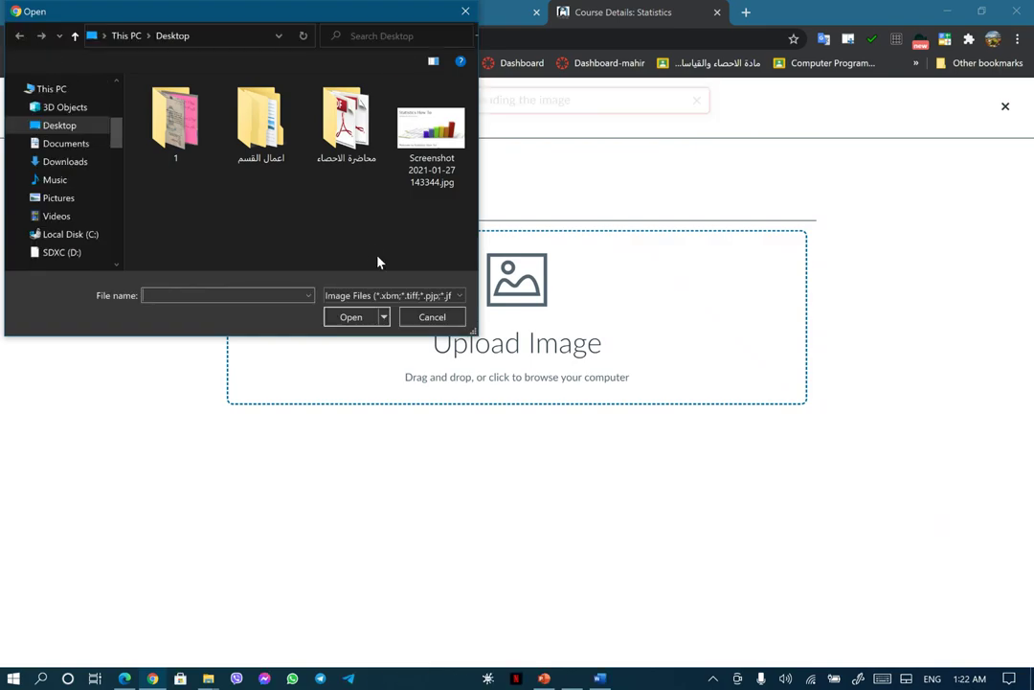
{"action": "left_click", "coordinate": [268, 127]}
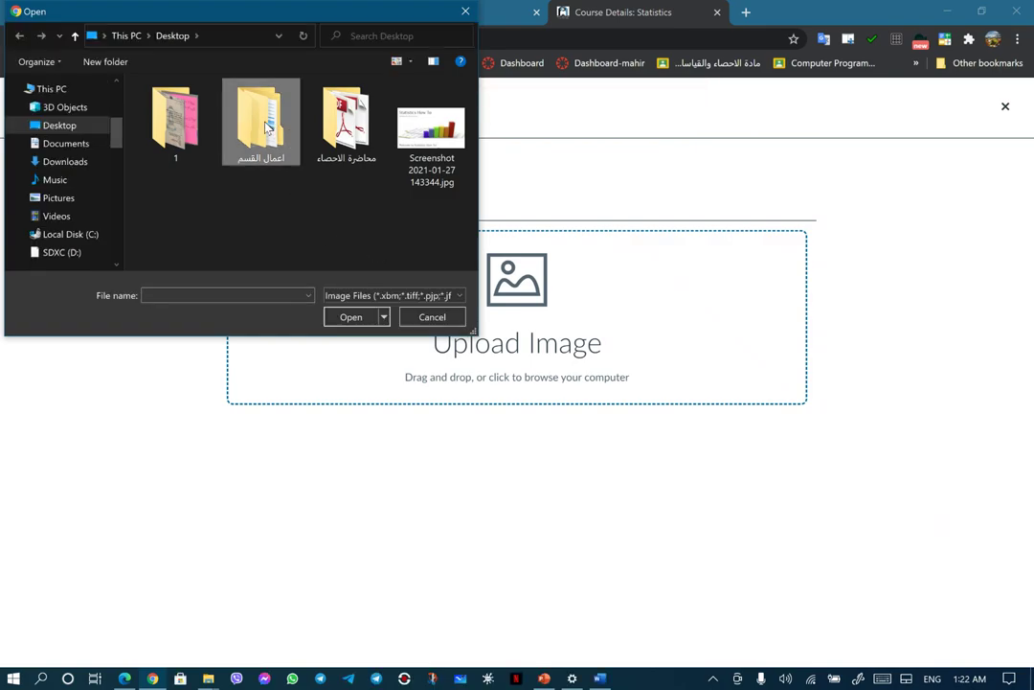
{"action": "double_click", "coordinate": [267, 127]}
{"action": "scroll", "coordinate": [240, 182], "scroll_direction": "down", "scroll_amount": 2}
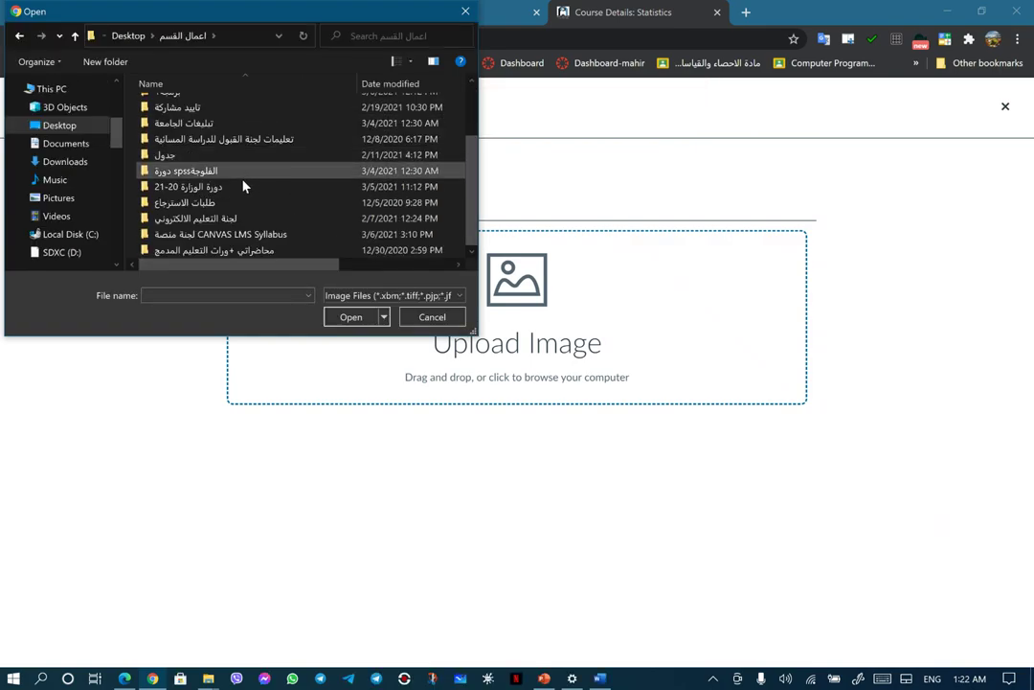
{"action": "double_click", "coordinate": [212, 234]}
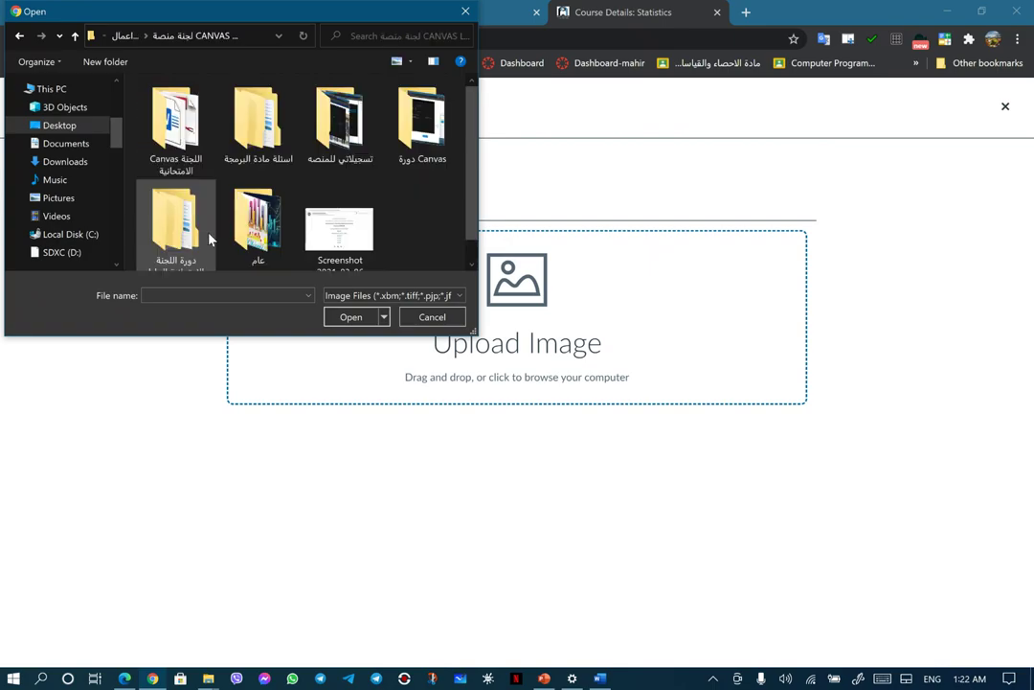
{"action": "double_click", "coordinate": [270, 217]}
{"action": "double_click", "coordinate": [428, 167]}
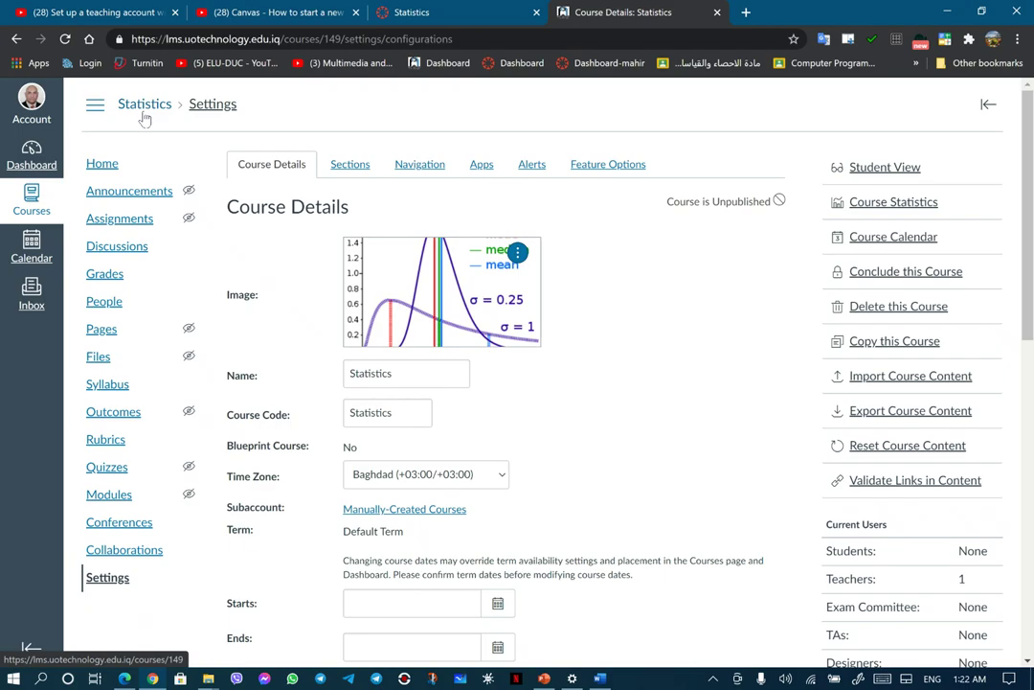
Copy the course code CES.R.225 from the Word document CES.docx and add it after Statistics in the course code.
{"action": "left_click", "coordinate": [601, 679]}
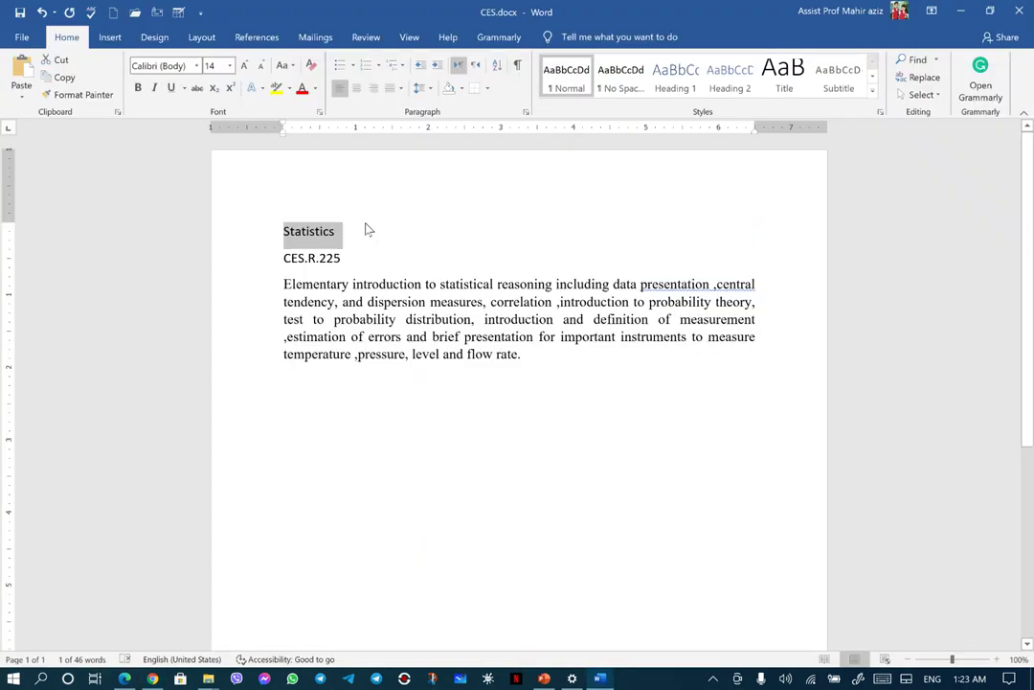
{"action": "left_click_drag", "start_coordinate": [285, 258], "coordinate": [347, 258]}
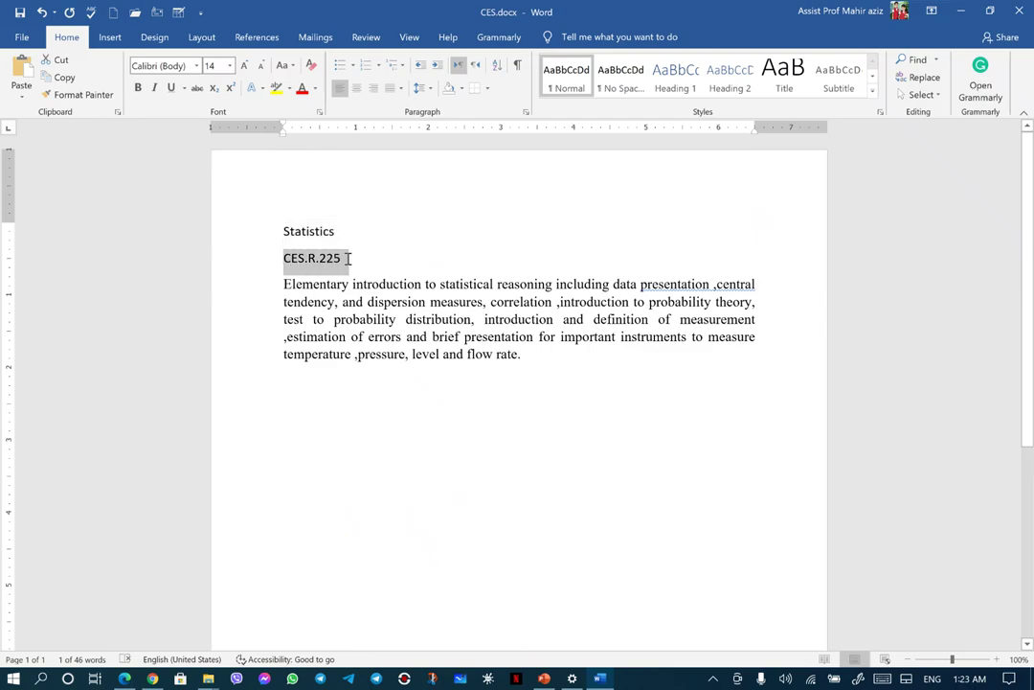
{"action": "right_click", "coordinate": [335, 260]}
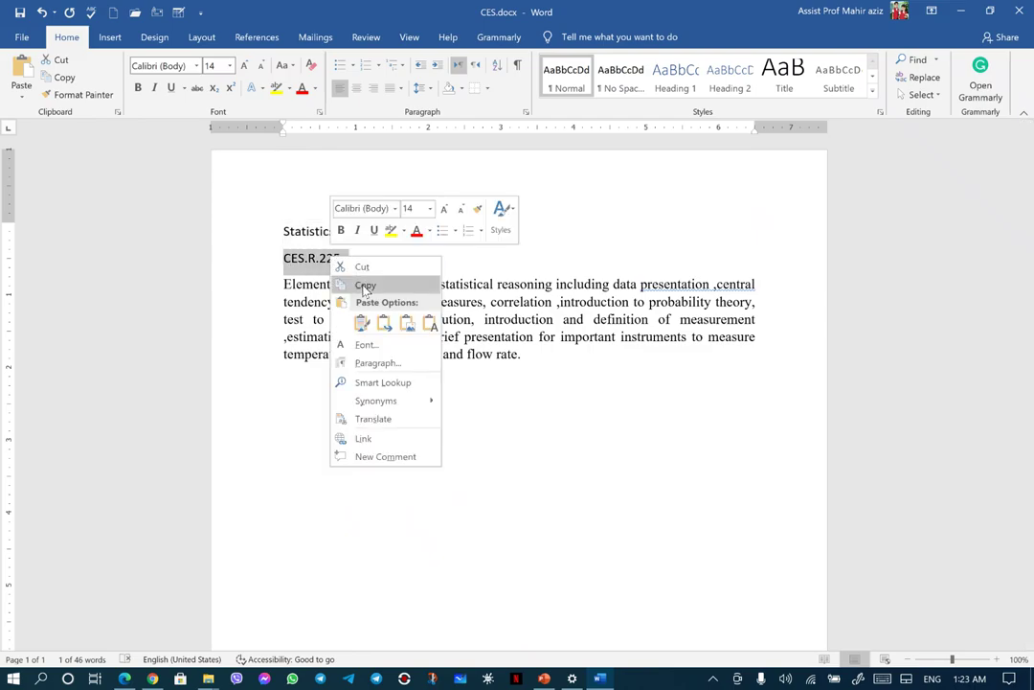
{"action": "left_click", "coordinate": [366, 285]}
{"action": "left_click", "coordinate": [961, 11]}
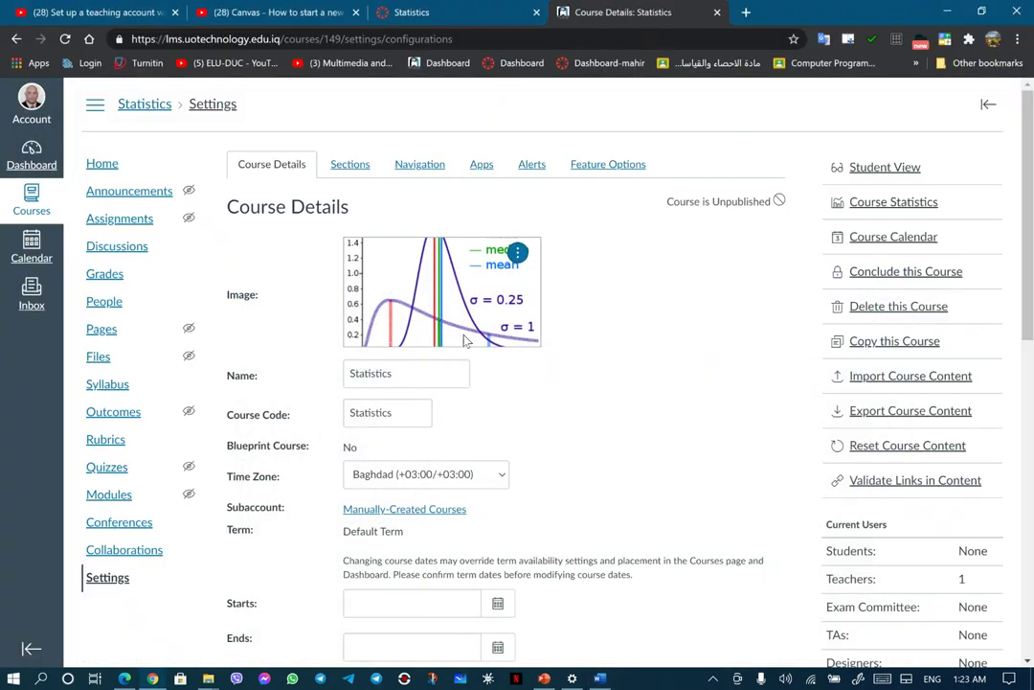
{"action": "left_click", "coordinate": [360, 420]}
{"action": "right_click", "coordinate": [406, 414]}
{"action": "left_click", "coordinate": [476, 244]}
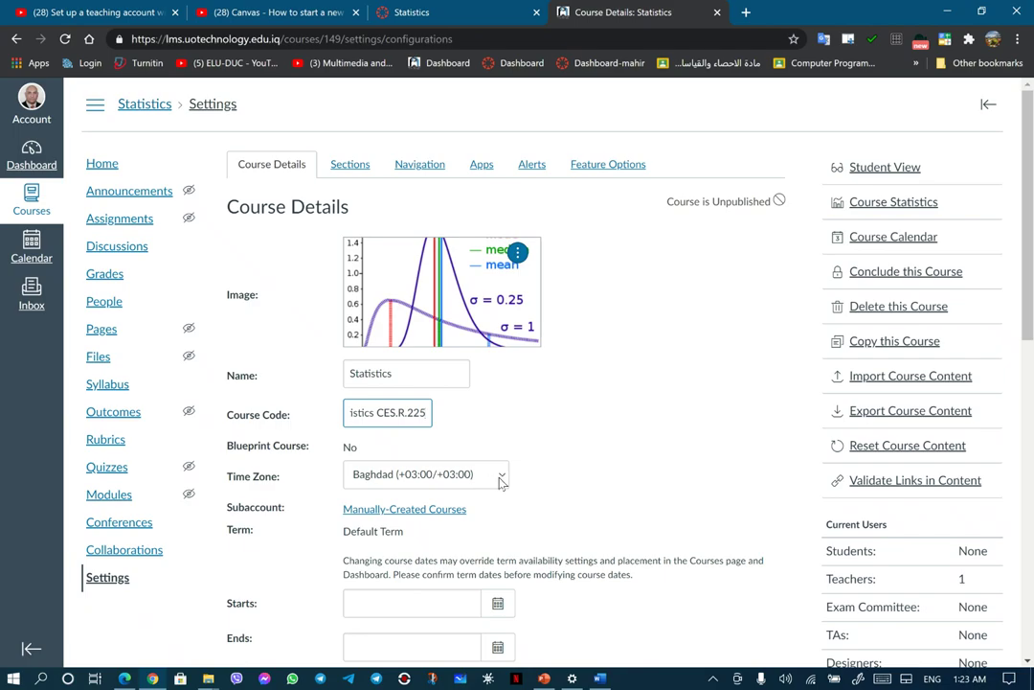
Set the course start date to Apr 6, 2021 at 12:00 am.
{"action": "scroll", "coordinate": [466, 489], "scroll_direction": "down", "scroll_amount": 3}
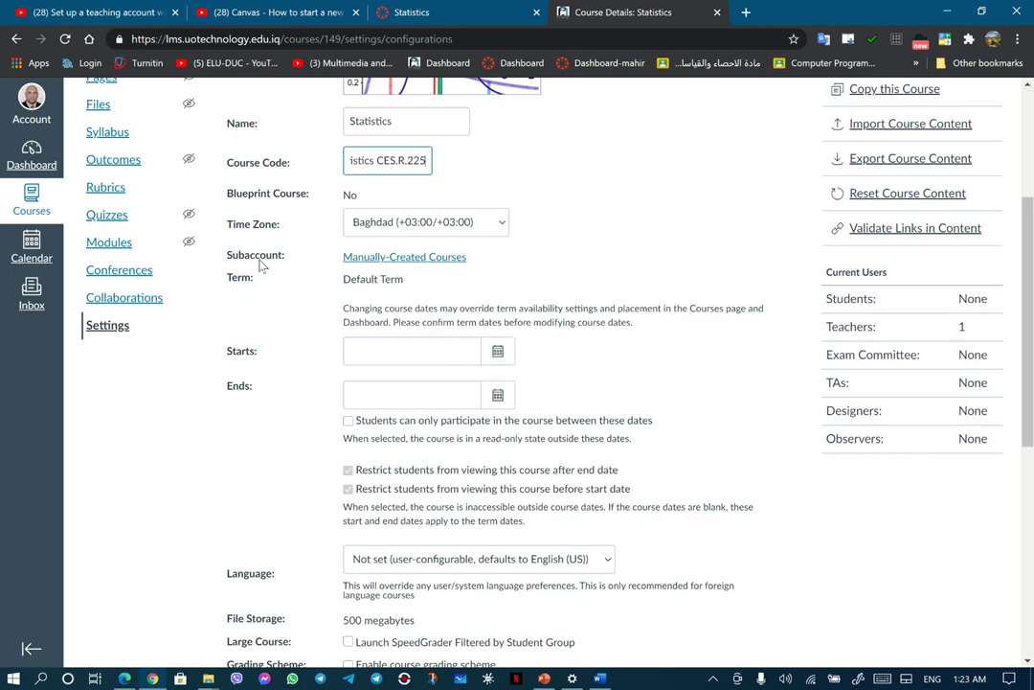
{"action": "left_click", "coordinate": [498, 354]}
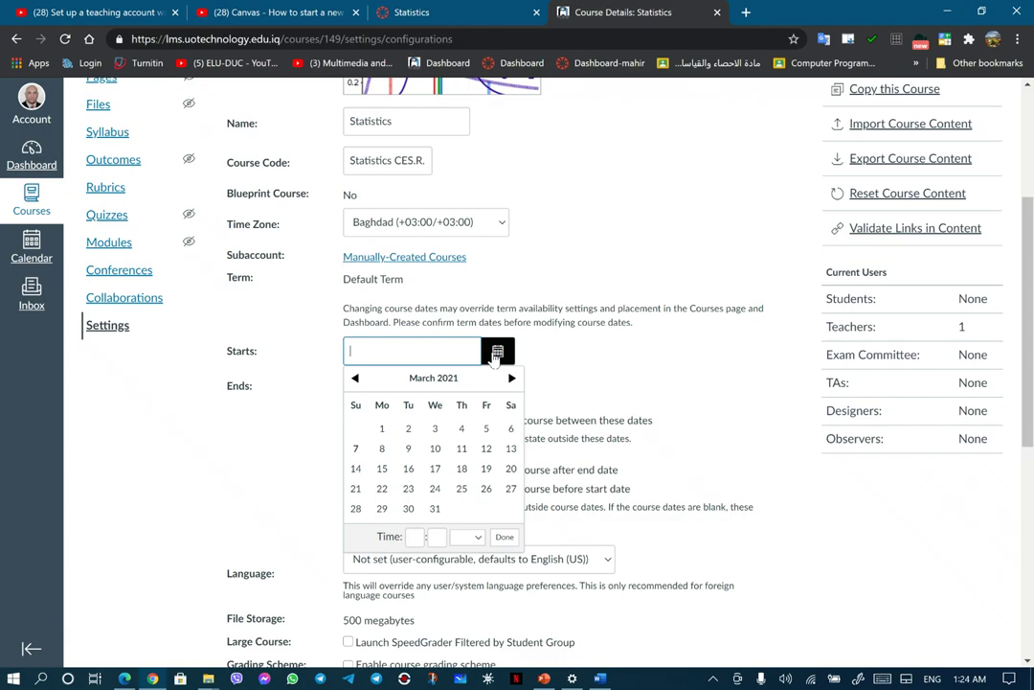
{"action": "left_click", "coordinate": [512, 379]}
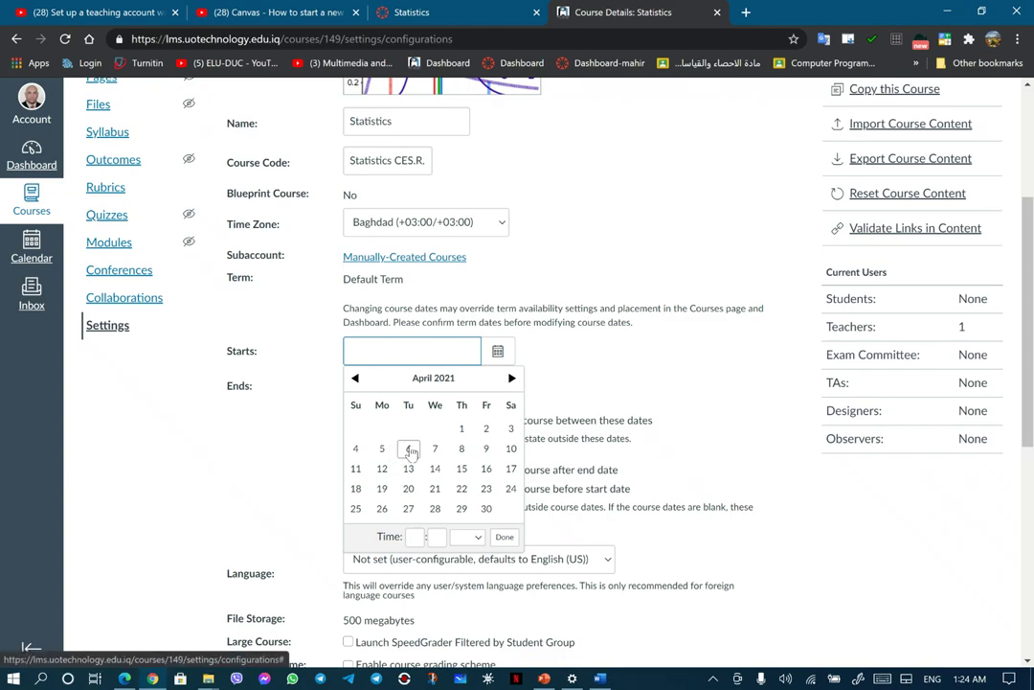
{"action": "left_click", "coordinate": [410, 449]}
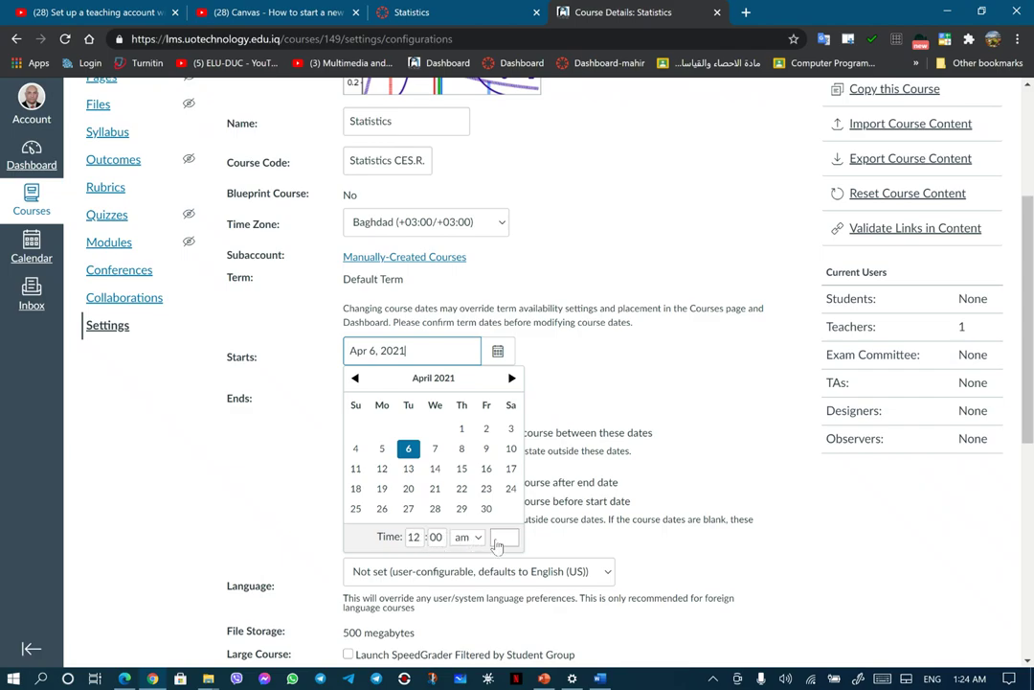
{"action": "left_click", "coordinate": [505, 537]}
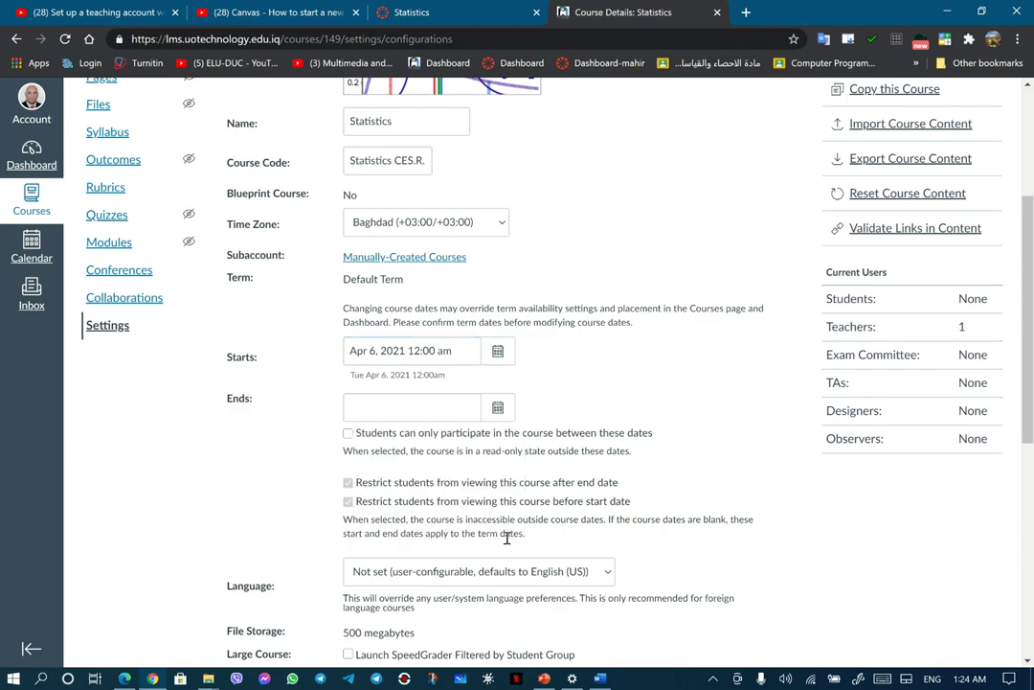
Set the course end date to Jul 1, 2021 at 12:00 am and allow students to participate only between the course dates.
{"action": "left_click", "coordinate": [498, 408]}
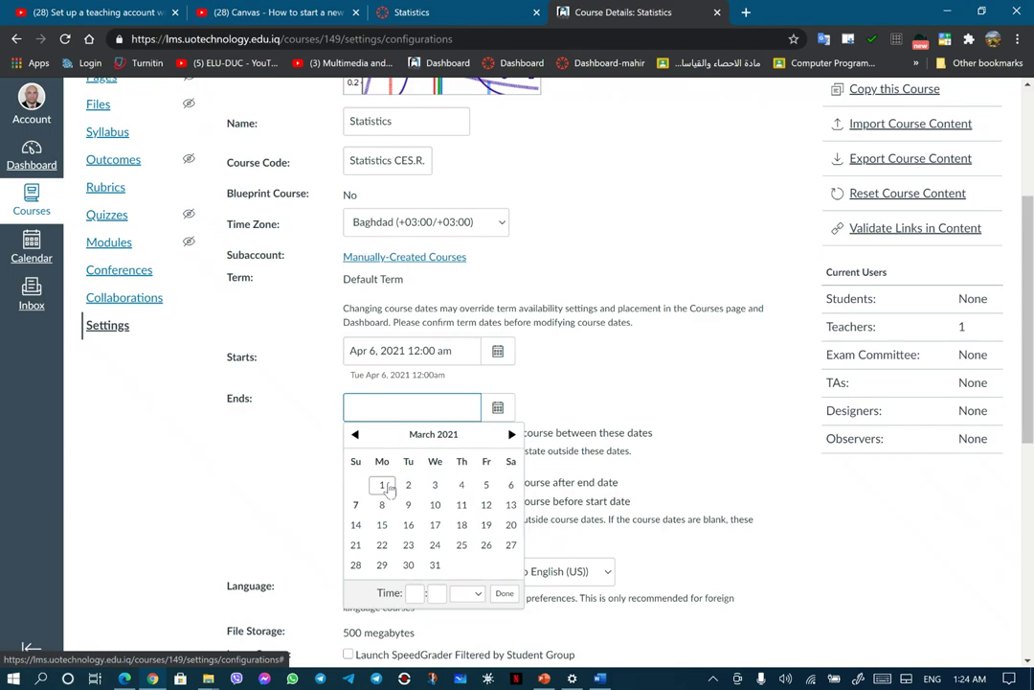
{"action": "left_click", "coordinate": [383, 485]}
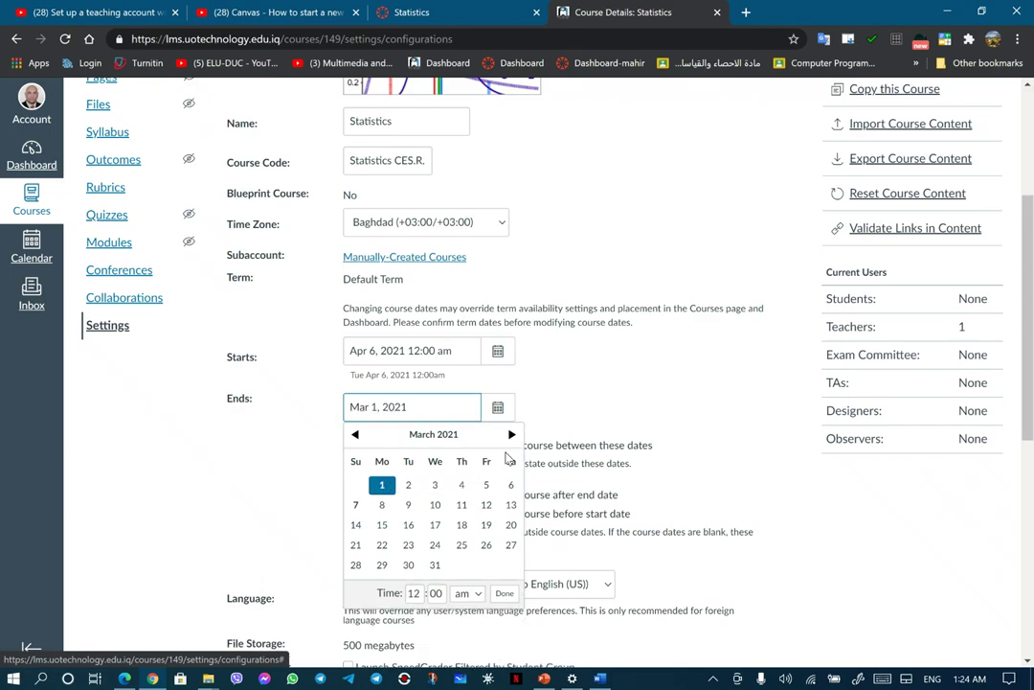
{"action": "left_click", "coordinate": [511, 435]}
{"action": "left_click", "coordinate": [513, 436]}
{"action": "left_click", "coordinate": [512, 436]}
{"action": "left_click", "coordinate": [513, 435]}
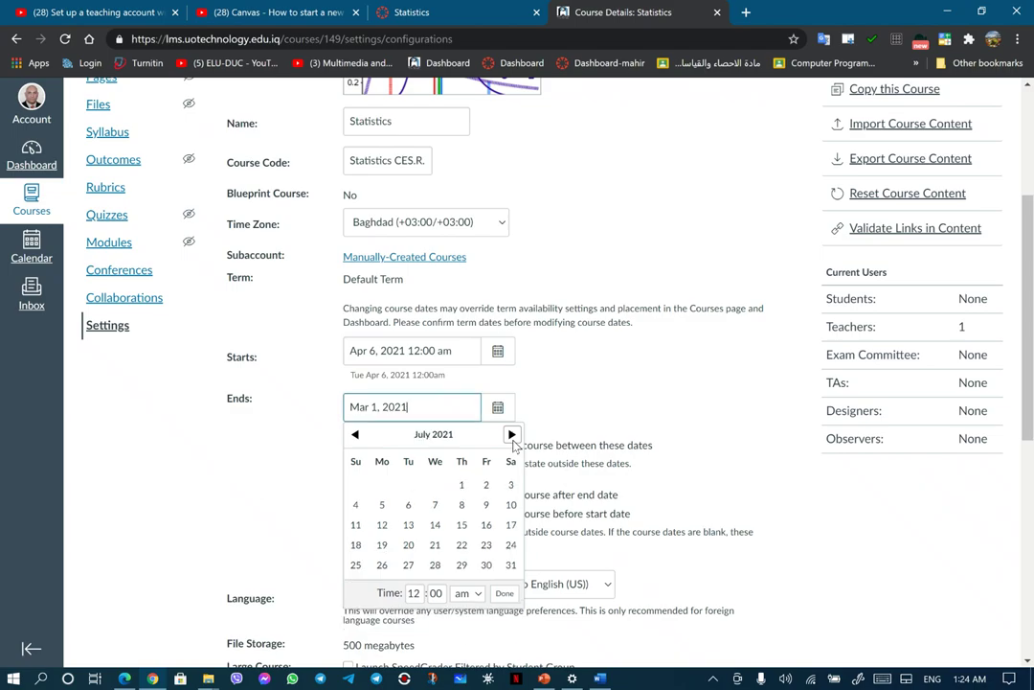
{"action": "left_click", "coordinate": [464, 485]}
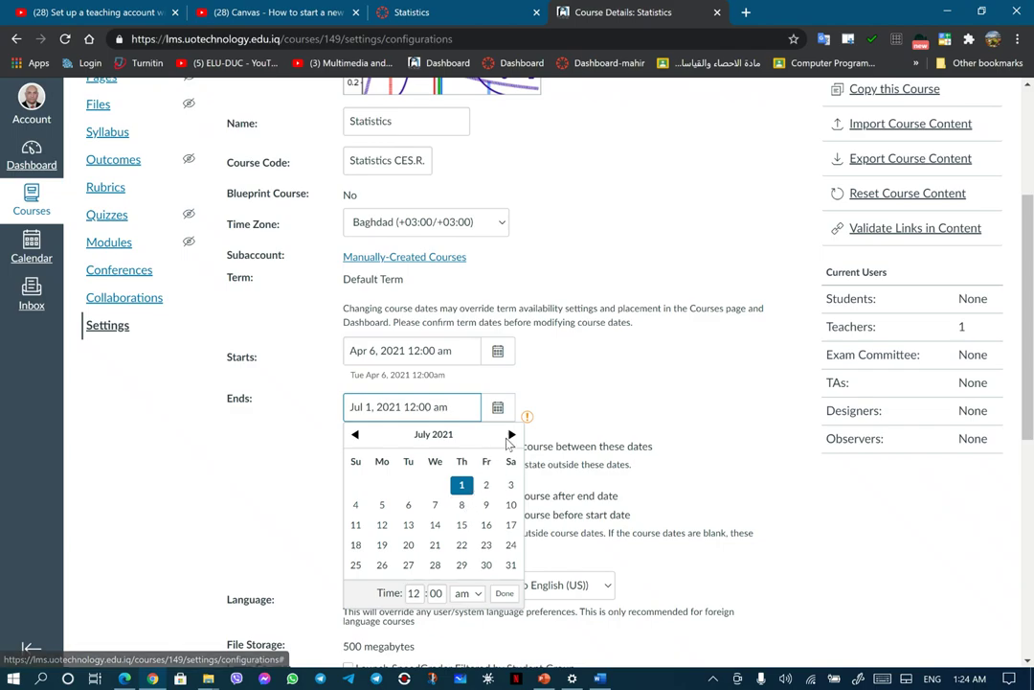
{"action": "left_click", "coordinate": [513, 435]}
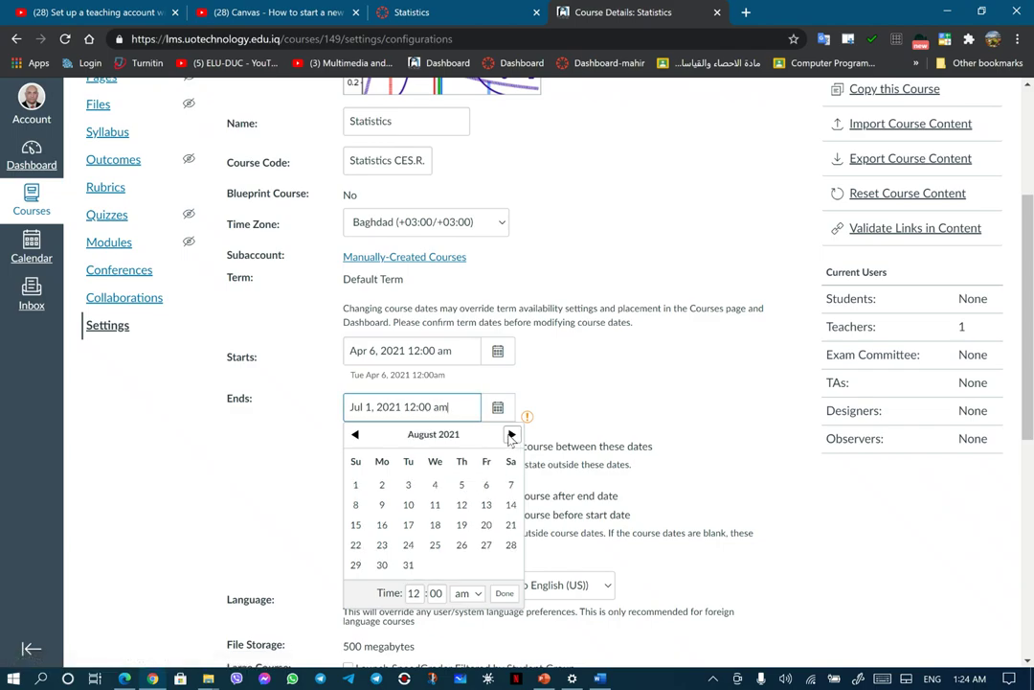
{"action": "left_click", "coordinate": [356, 434]}
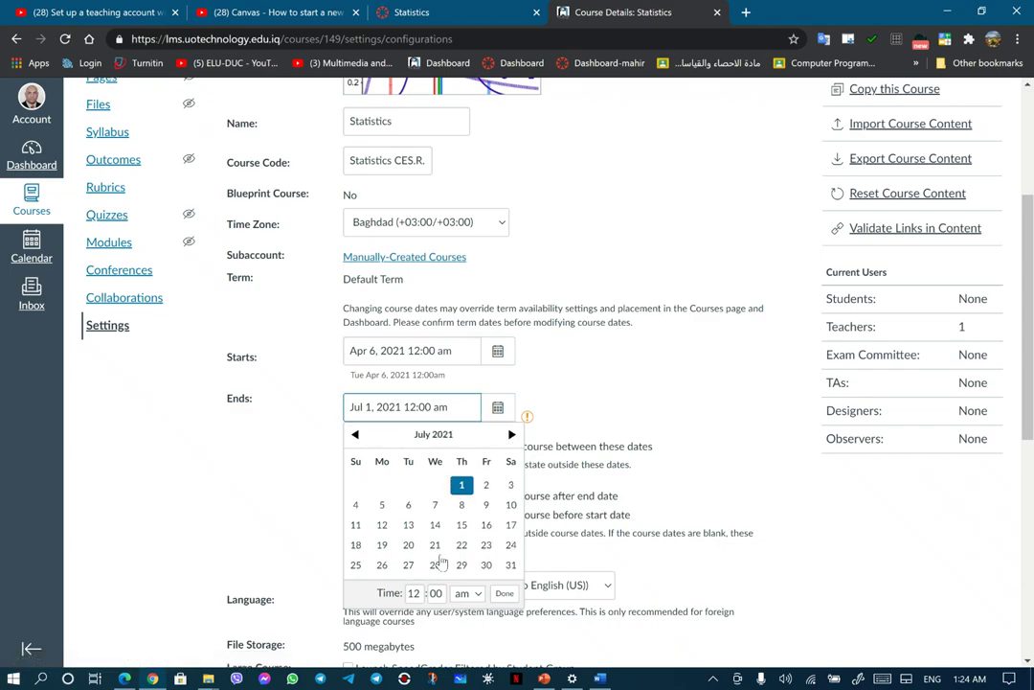
{"action": "left_click", "coordinate": [504, 593]}
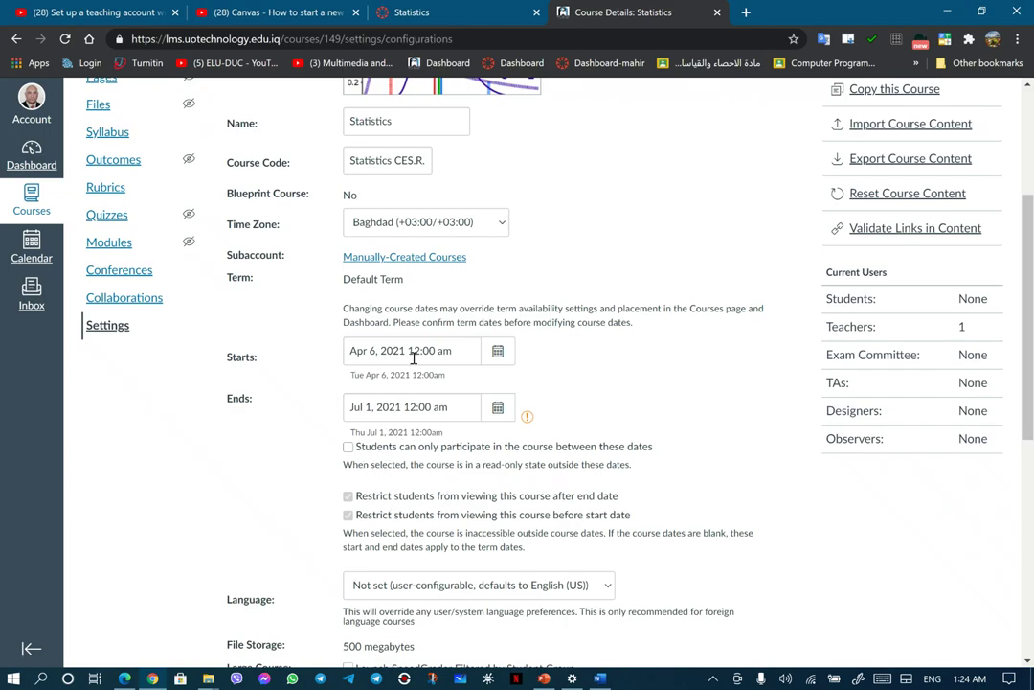
{"action": "left_click", "coordinate": [350, 448]}
{"action": "left_click", "coordinate": [348, 514]}
Look through the available course languages without choosing one and highlight the file storage quota.
{"action": "scroll", "coordinate": [432, 396], "scroll_direction": "down", "scroll_amount": 3}
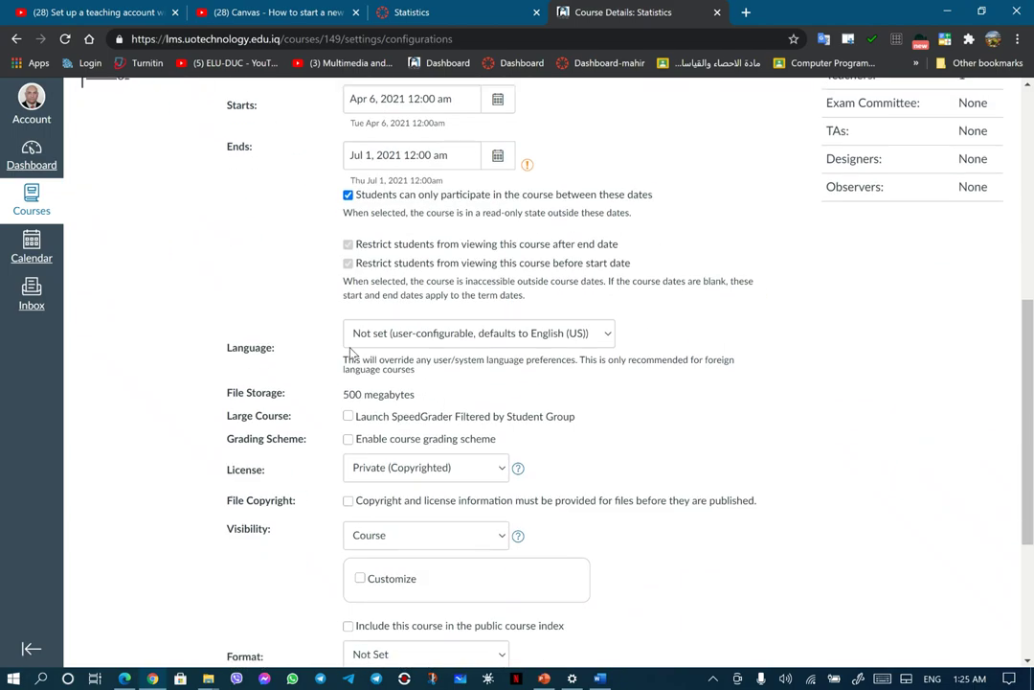
{"action": "left_click", "coordinate": [608, 335]}
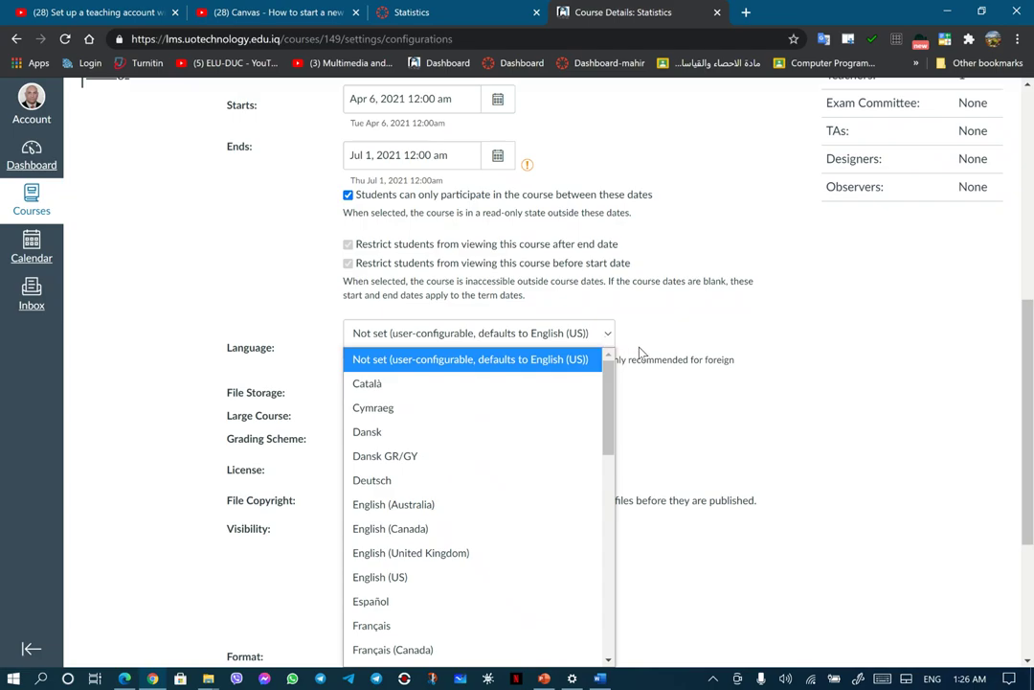
{"action": "scroll", "coordinate": [562, 431], "scroll_direction": "down", "scroll_amount": 6}
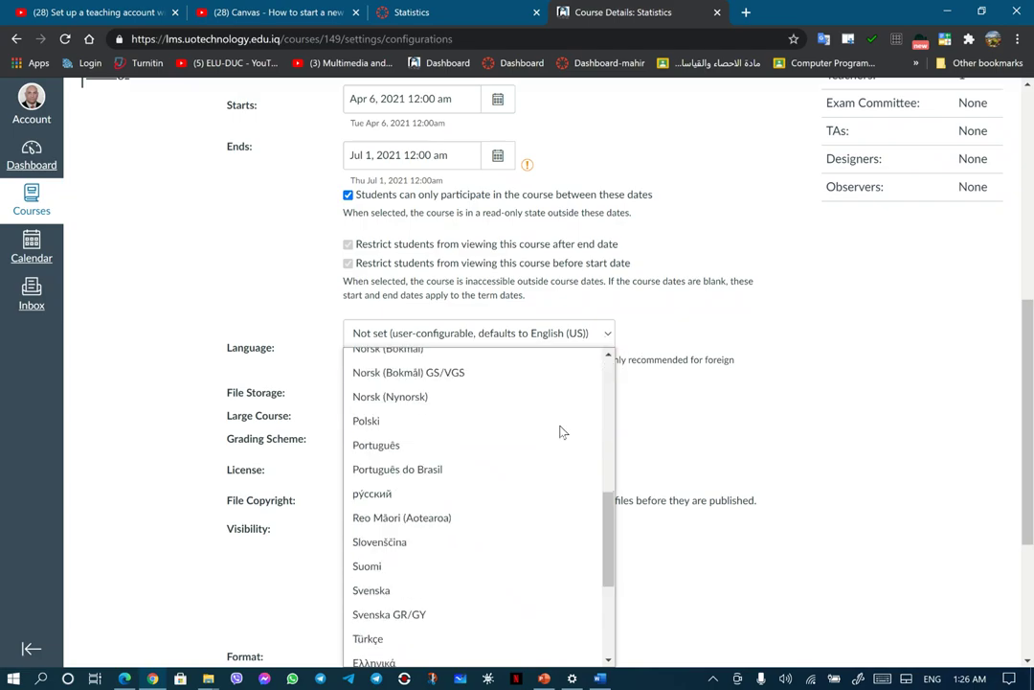
{"action": "scroll", "coordinate": [562, 431], "scroll_direction": "down", "scroll_amount": 2}
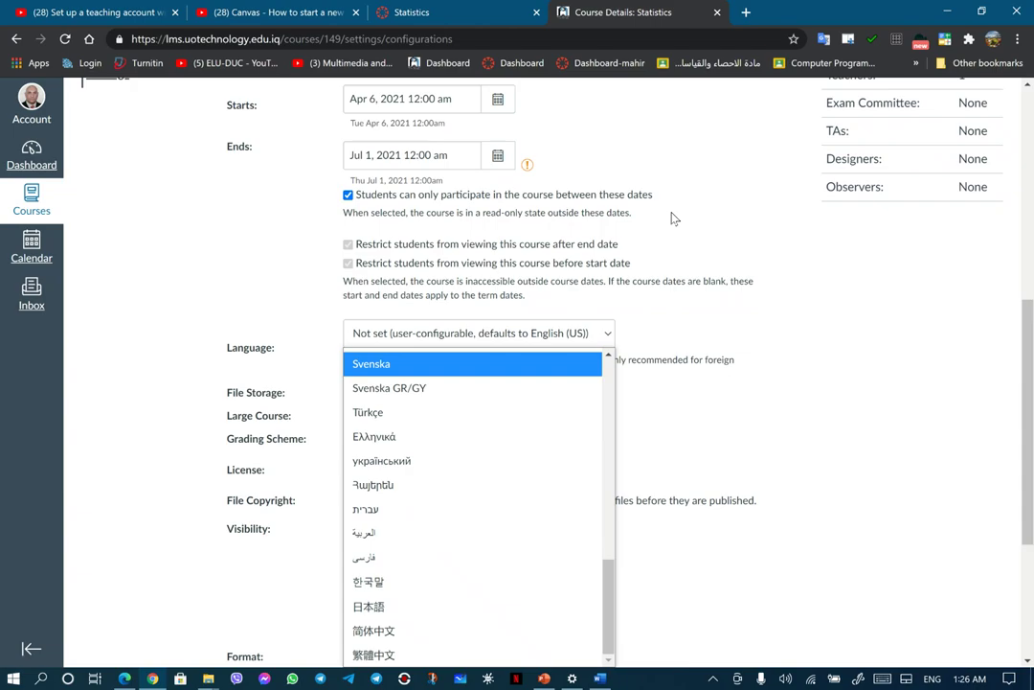
{"action": "left_click", "coordinate": [814, 280]}
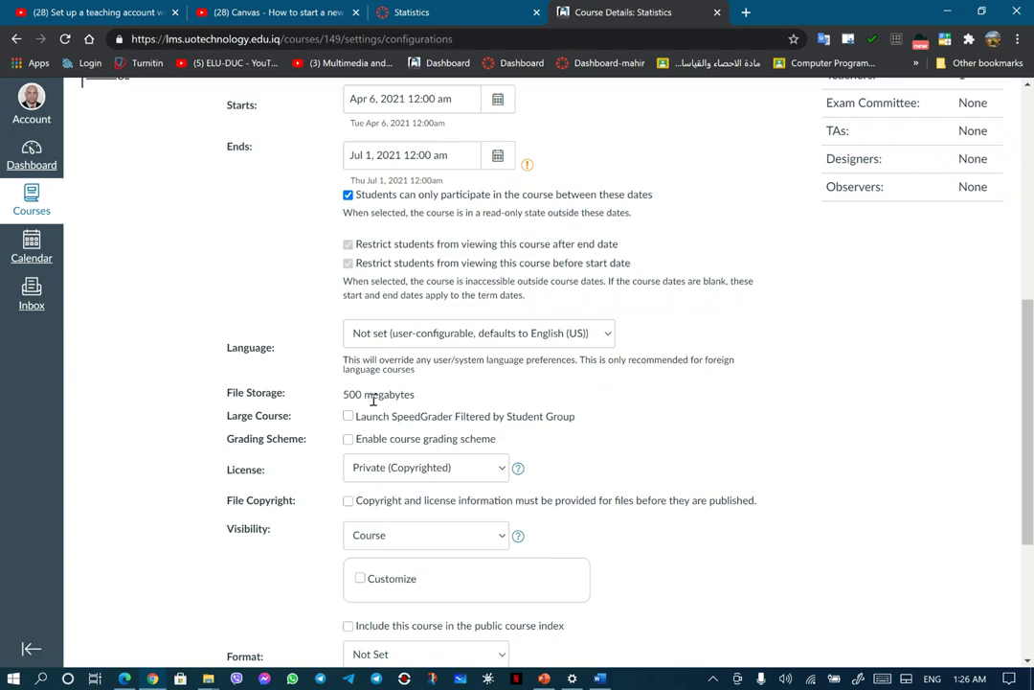
{"action": "left_click_drag", "start_coordinate": [343, 395], "coordinate": [424, 399]}
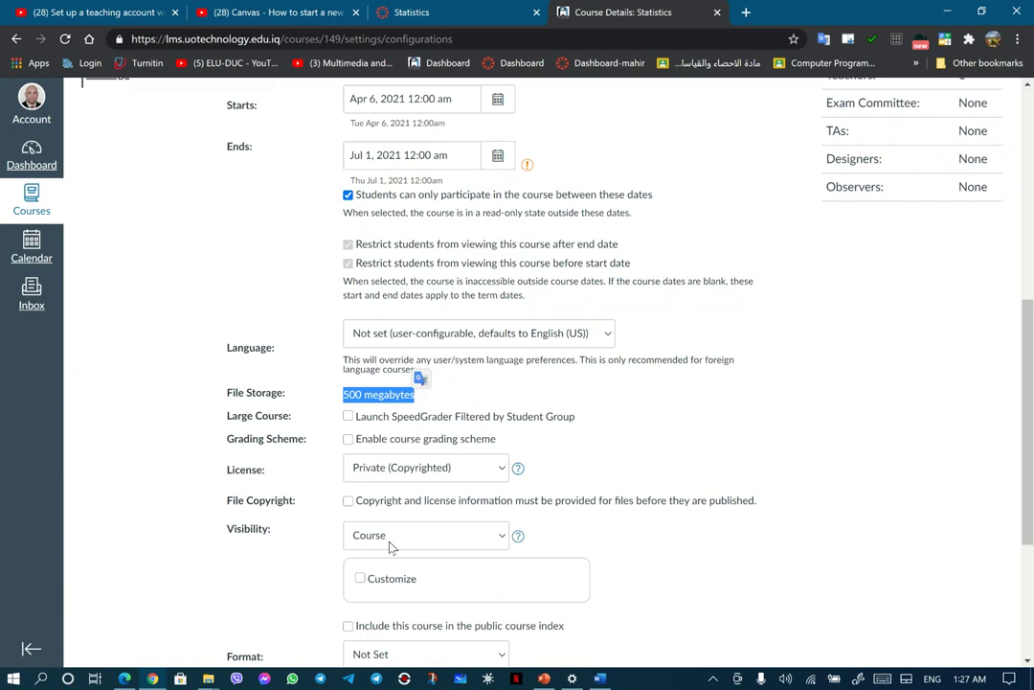
Keep the course visibility at Course and set the course format to Online.
{"action": "left_click", "coordinate": [500, 538]}
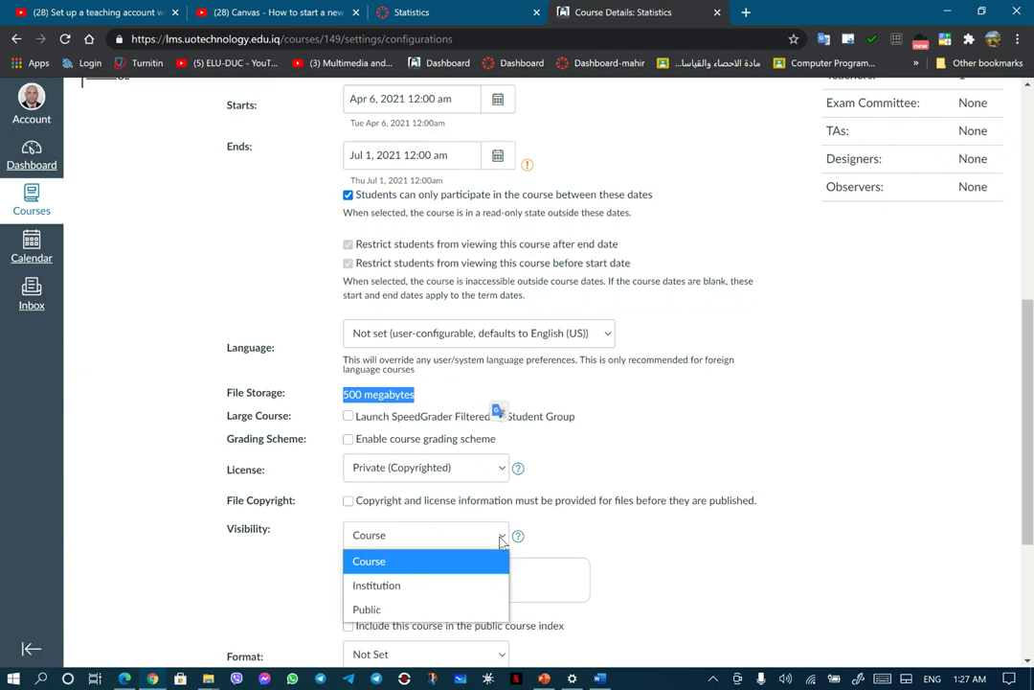
{"action": "left_click", "coordinate": [438, 563]}
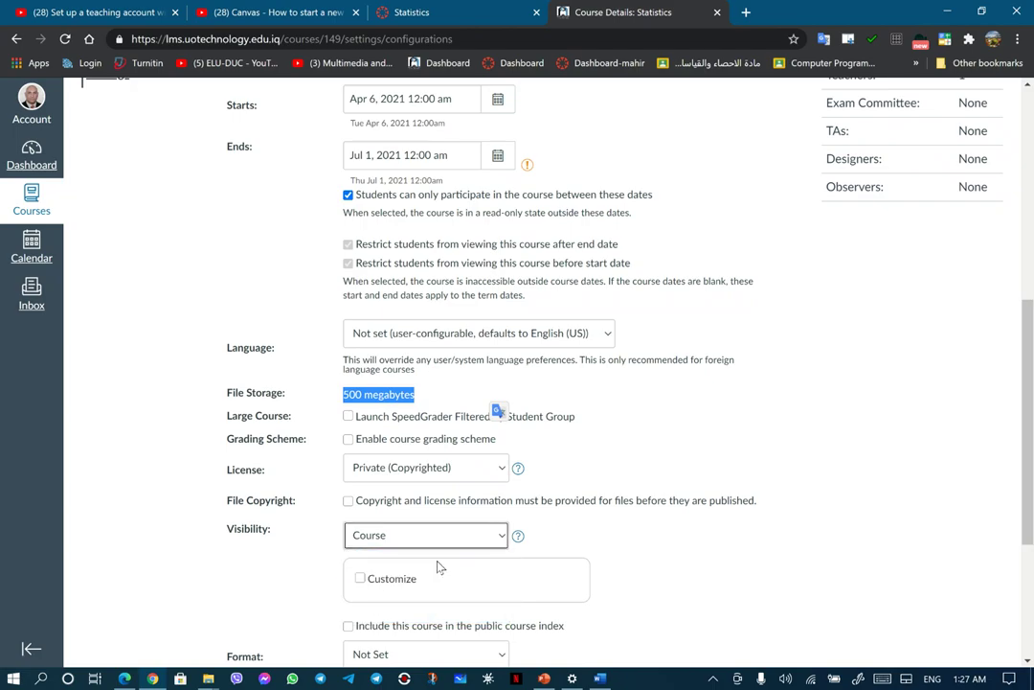
{"action": "scroll", "coordinate": [439, 565], "scroll_direction": "down", "scroll_amount": 5}
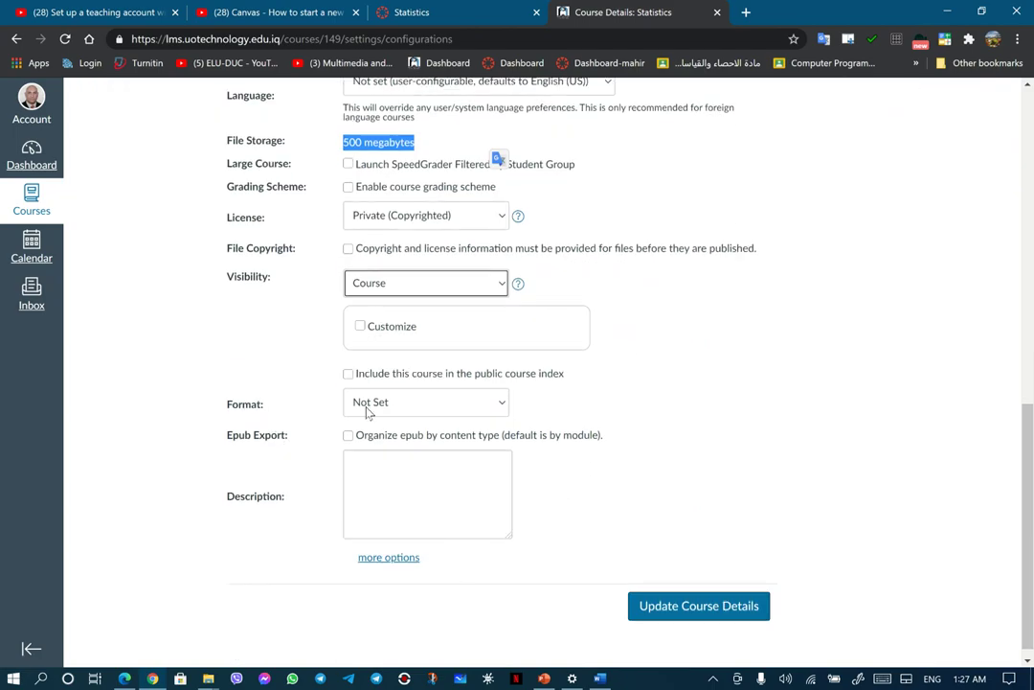
{"action": "left_click", "coordinate": [503, 404]}
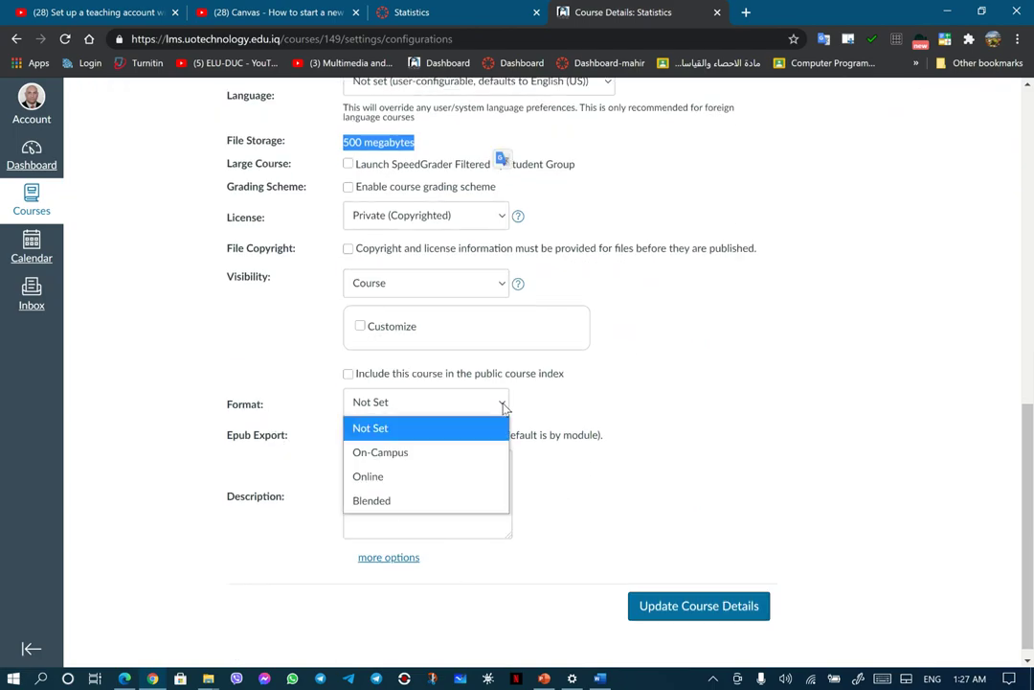
{"action": "left_click", "coordinate": [446, 481]}
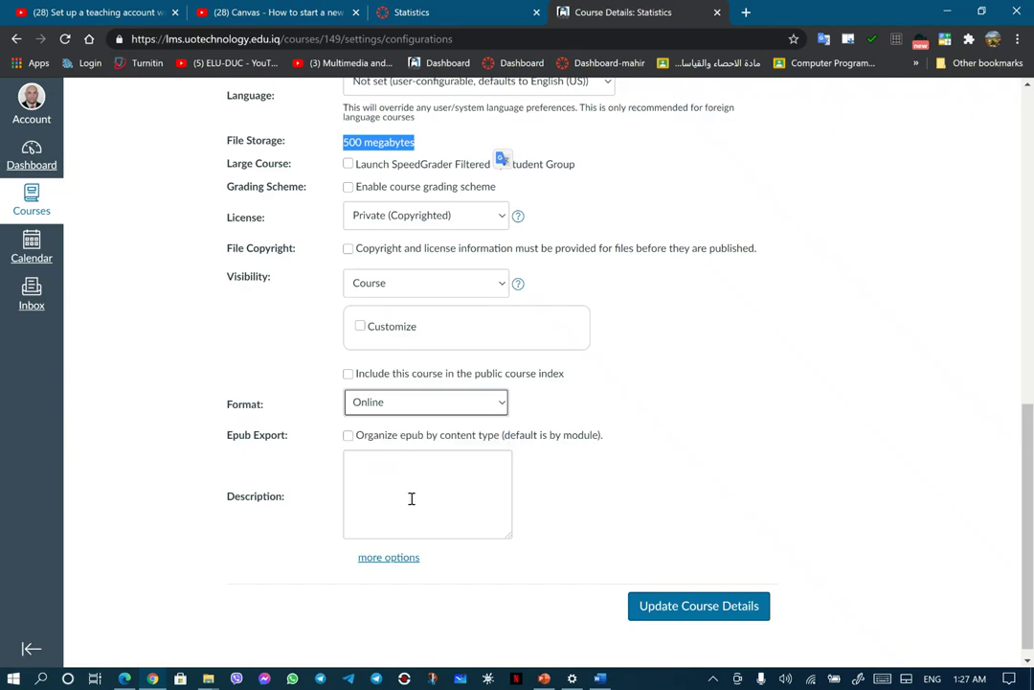
Copy the paragraph about elementary statistical reasoning from the Word document CES.docx into the course description.
{"action": "left_click", "coordinate": [601, 680]}
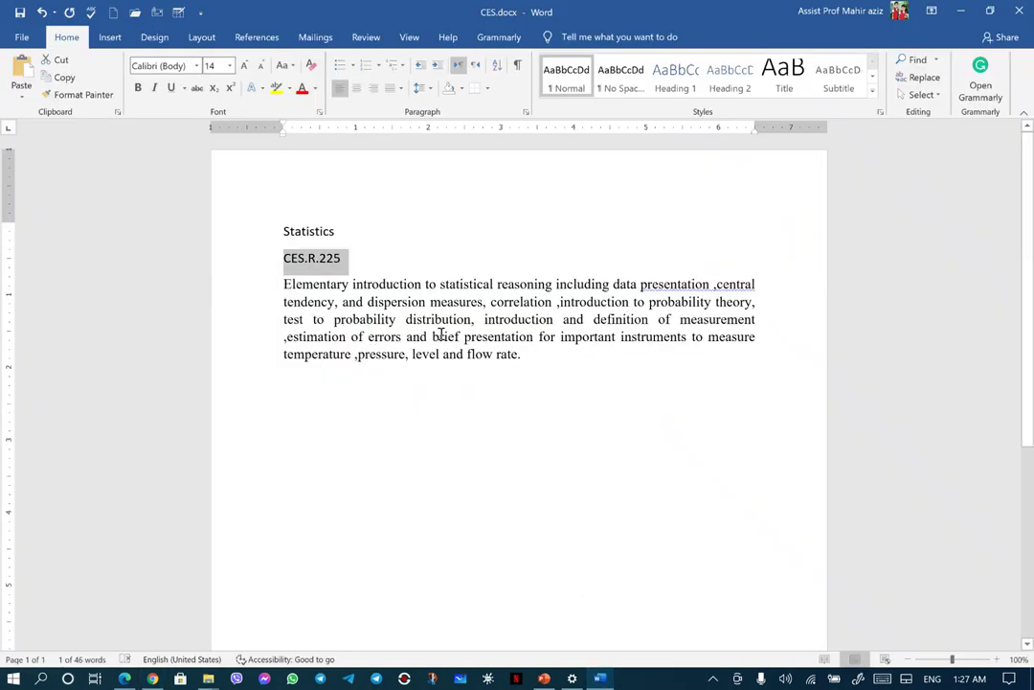
{"action": "left_click_drag", "start_coordinate": [518, 356], "coordinate": [285, 286]}
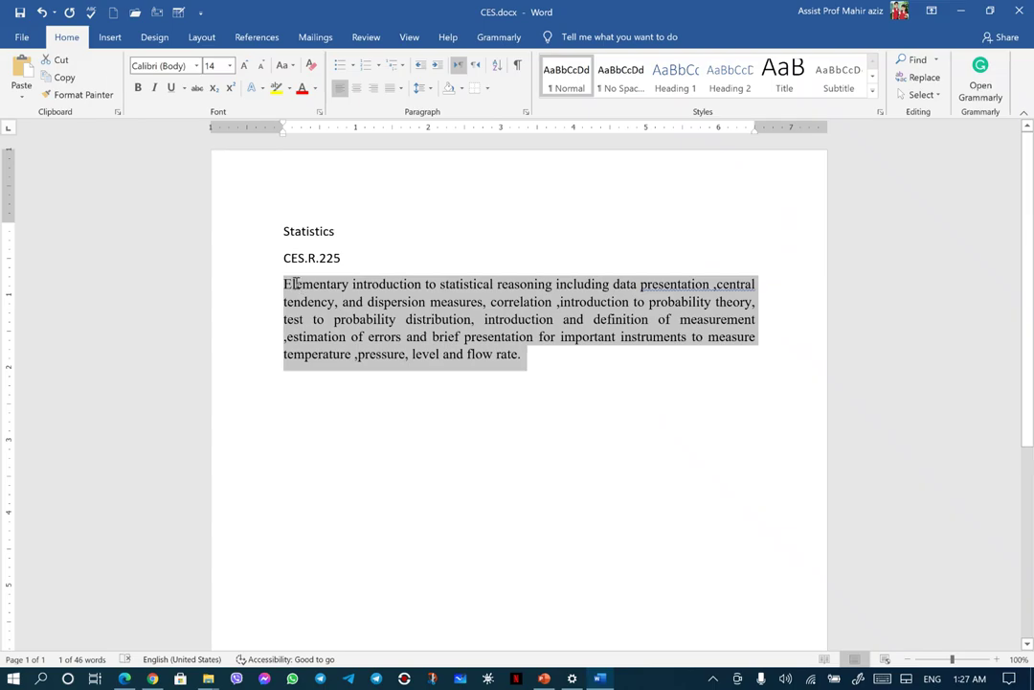
{"action": "right_click", "coordinate": [296, 286]}
{"action": "left_click", "coordinate": [333, 313]}
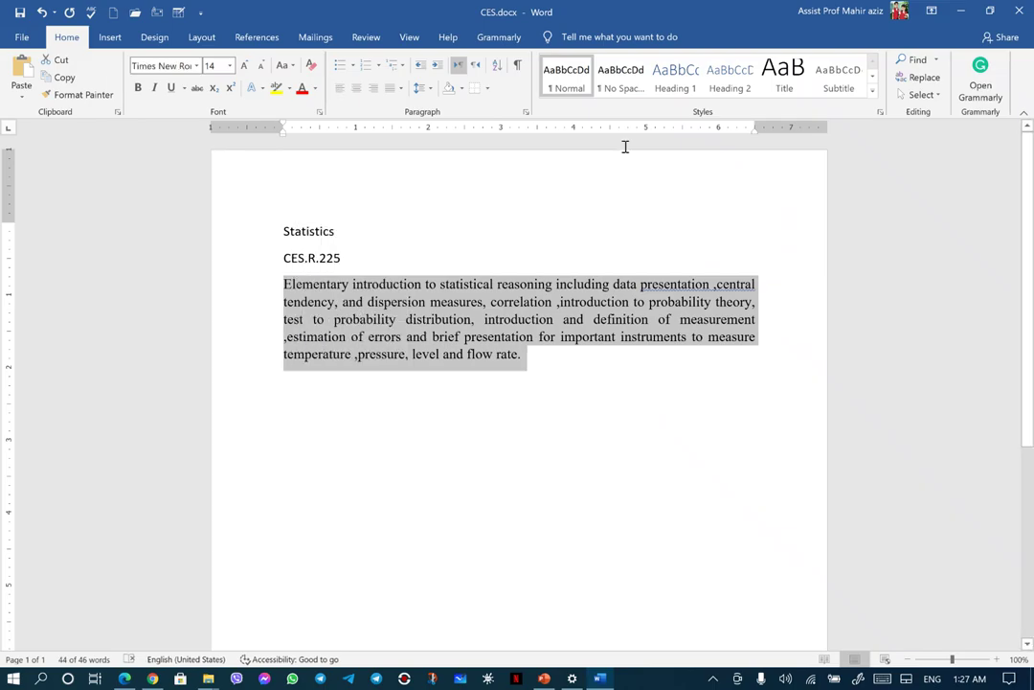
{"action": "left_click", "coordinate": [961, 11]}
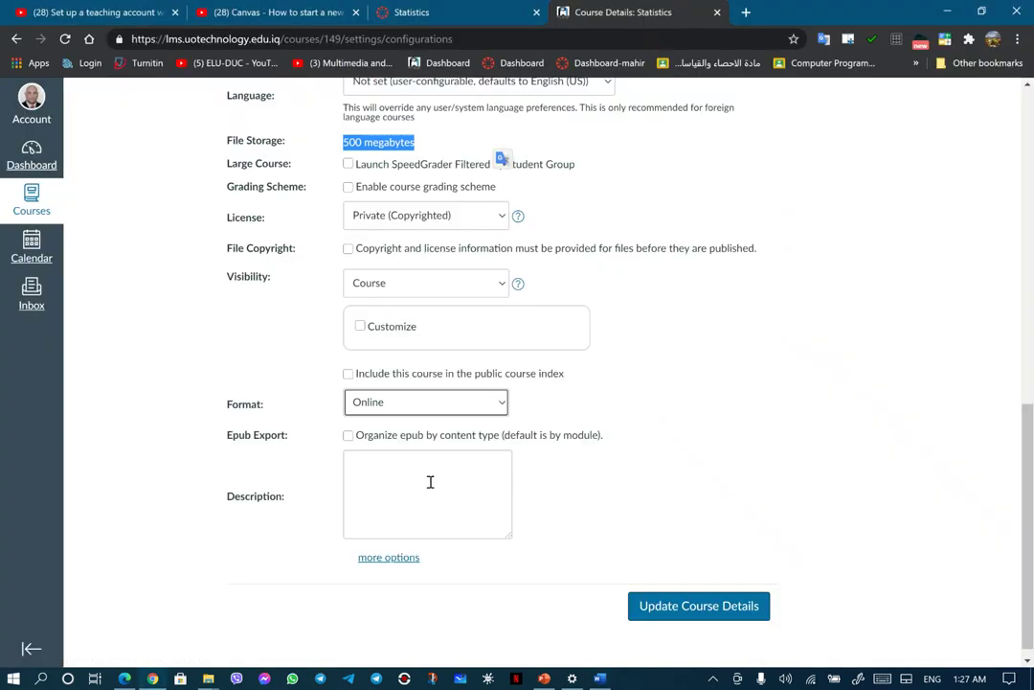
{"action": "left_click", "coordinate": [370, 473]}
{"action": "right_click", "coordinate": [370, 473]}
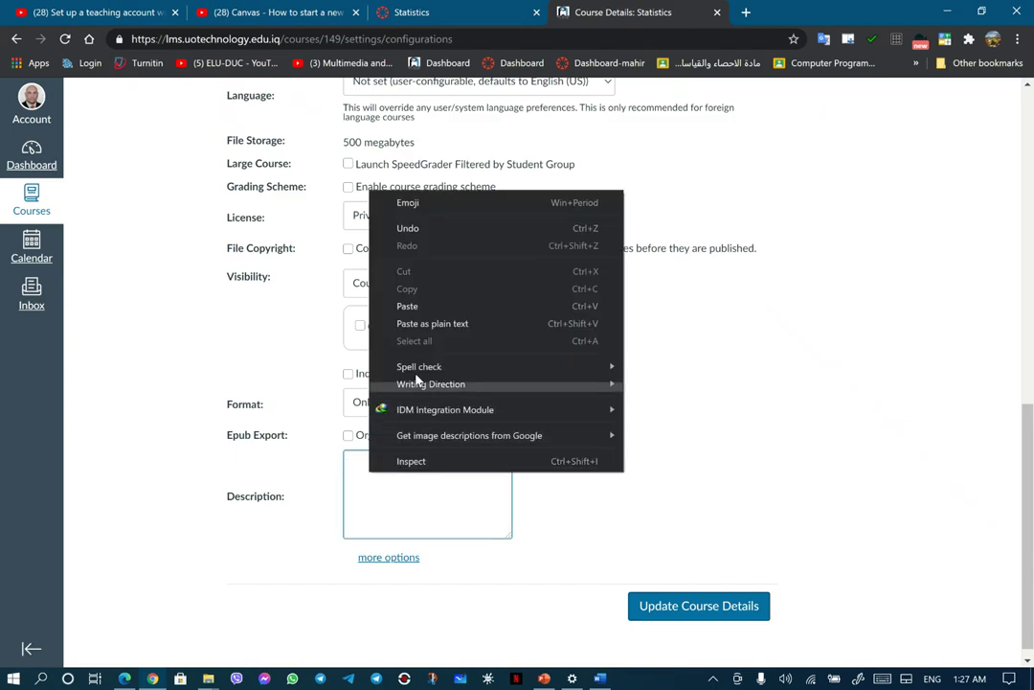
{"action": "left_click", "coordinate": [416, 308]}
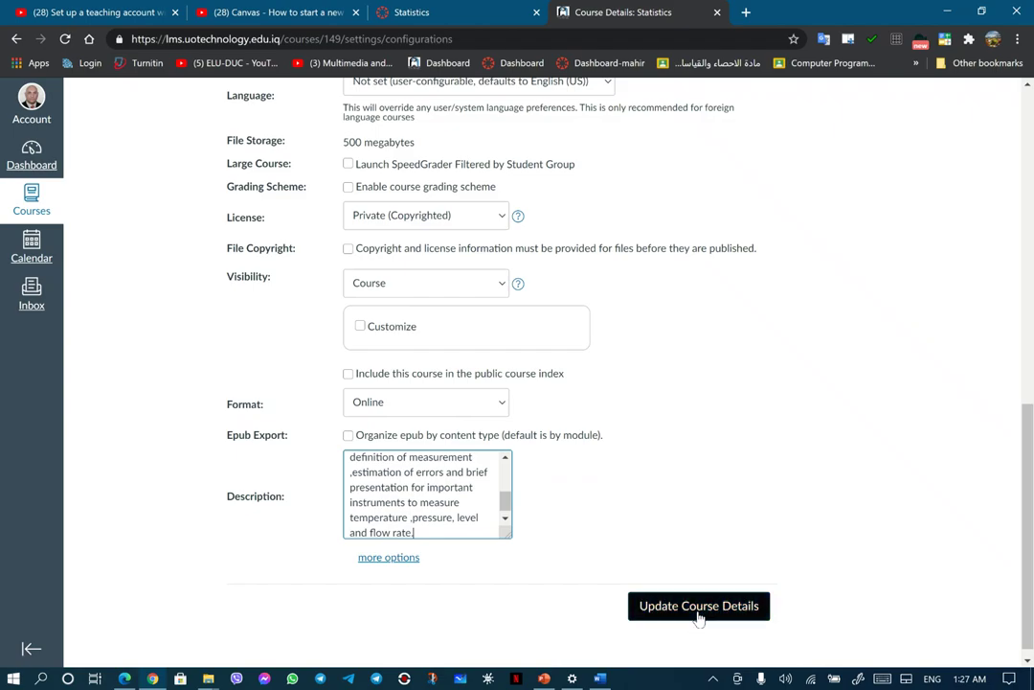
Expand the additional course options and show recent announcements on the course home page, keeping the number shown at 3.
{"action": "left_click", "coordinate": [402, 560]}
{"action": "scroll", "coordinate": [407, 546], "scroll_direction": "down", "scroll_amount": 4}
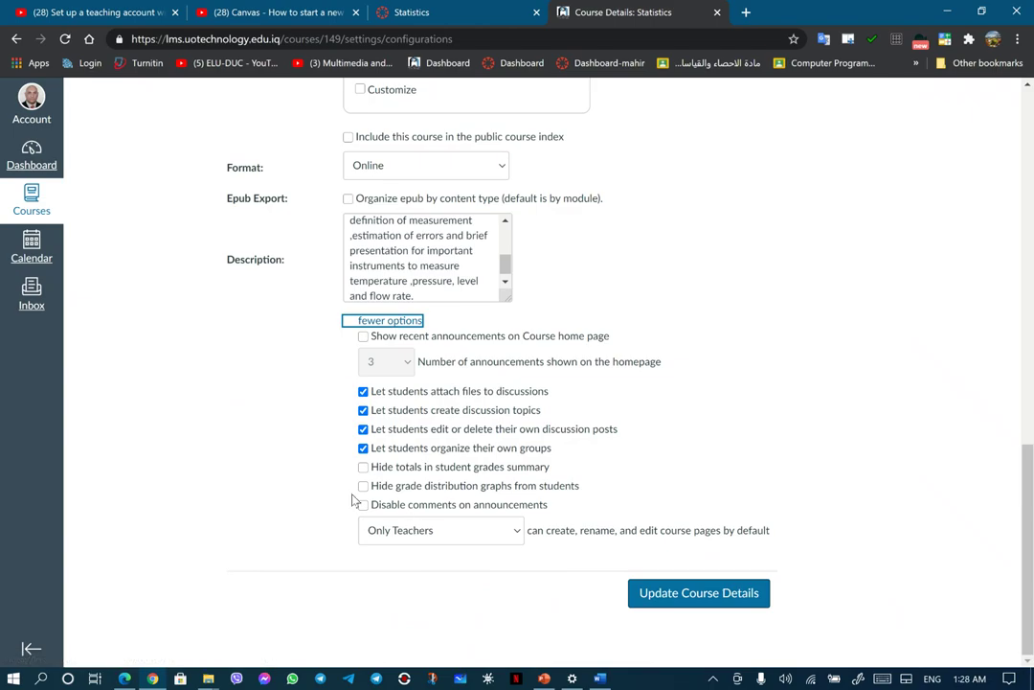
{"action": "left_click", "coordinate": [363, 337]}
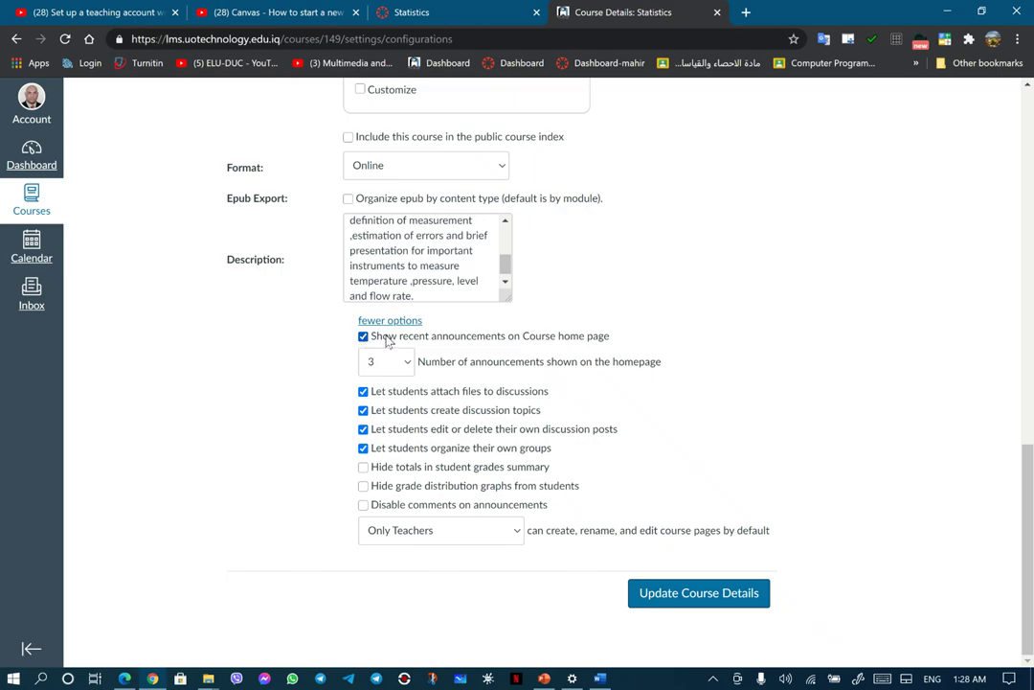
{"action": "mouse_move", "coordinate": [390, 342]}
{"action": "left_click", "coordinate": [409, 362]}
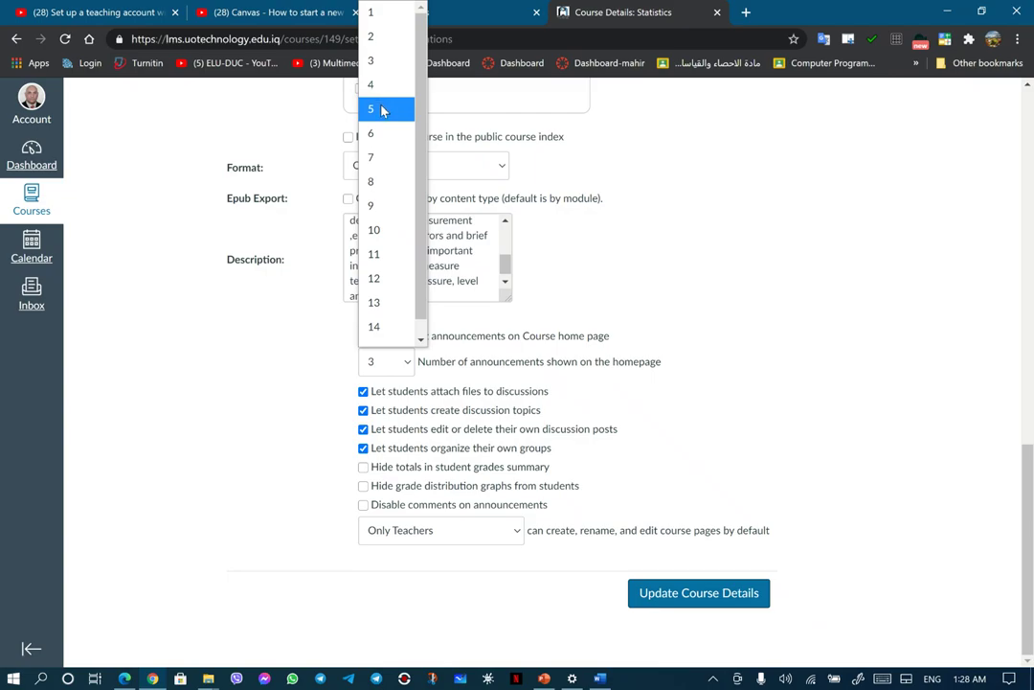
{"action": "left_click", "coordinate": [383, 62]}
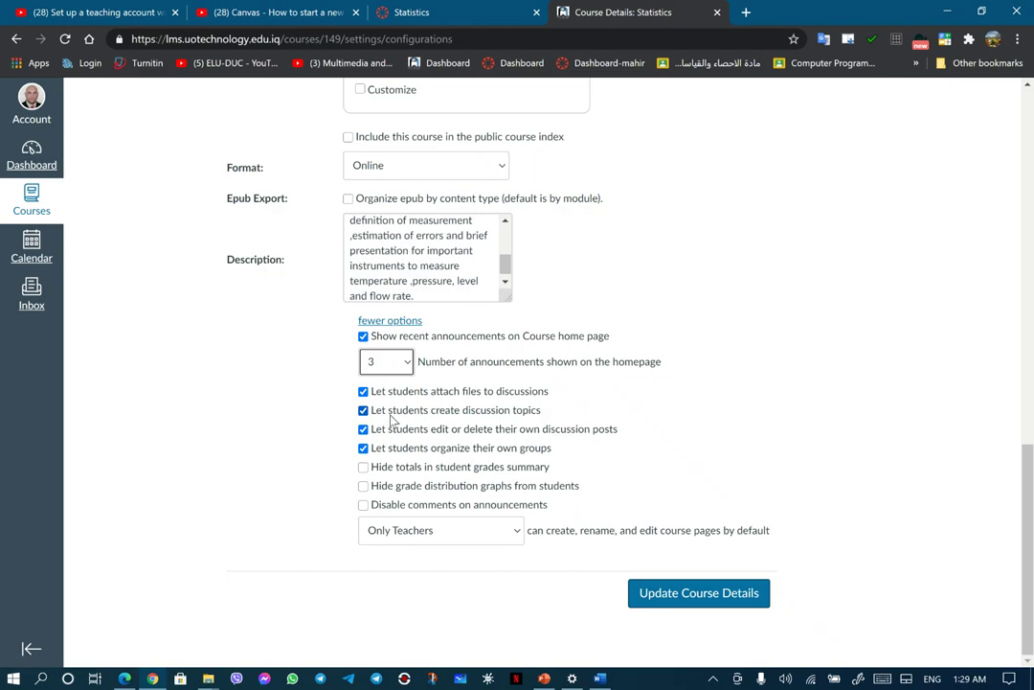
{"action": "left_click", "coordinate": [364, 393]}
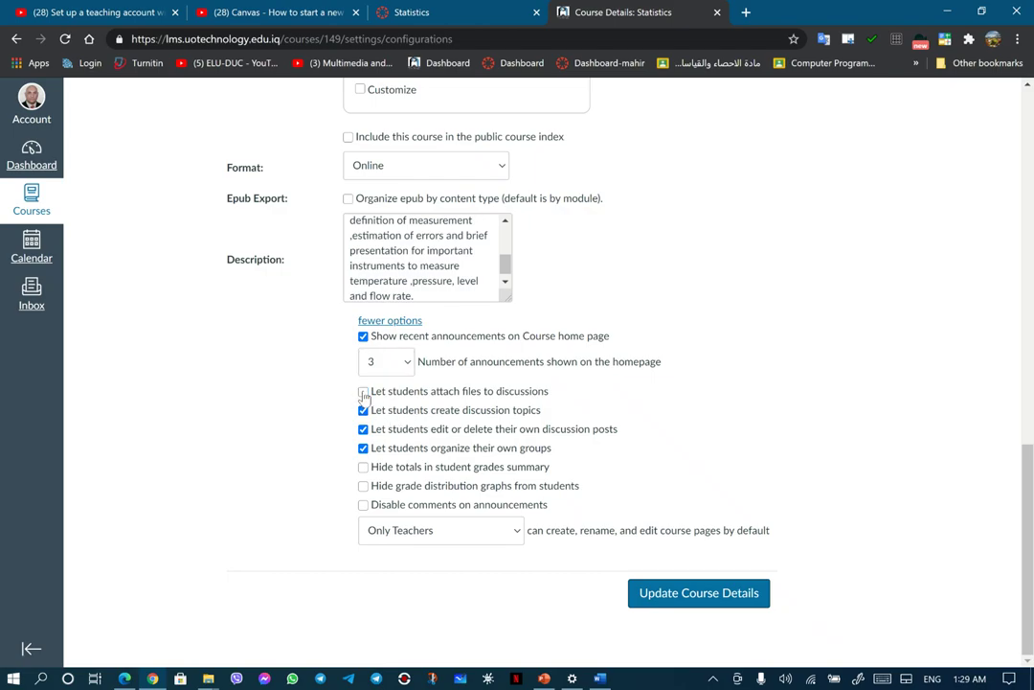
{"action": "left_click", "coordinate": [364, 392]}
{"action": "left_click", "coordinate": [364, 393]}
{"action": "left_click", "coordinate": [364, 393]}
{"action": "left_click", "coordinate": [364, 393]}
{"action": "left_click", "coordinate": [364, 393]}
Disallow students creating discussion topics and organizing their own groups, and hide grade totals and grade distribution graphs from them.
{"action": "left_click", "coordinate": [364, 412]}
{"action": "mouse_move", "coordinate": [381, 458]}
{"action": "left_click", "coordinate": [363, 448]}
{"action": "left_click", "coordinate": [364, 468]}
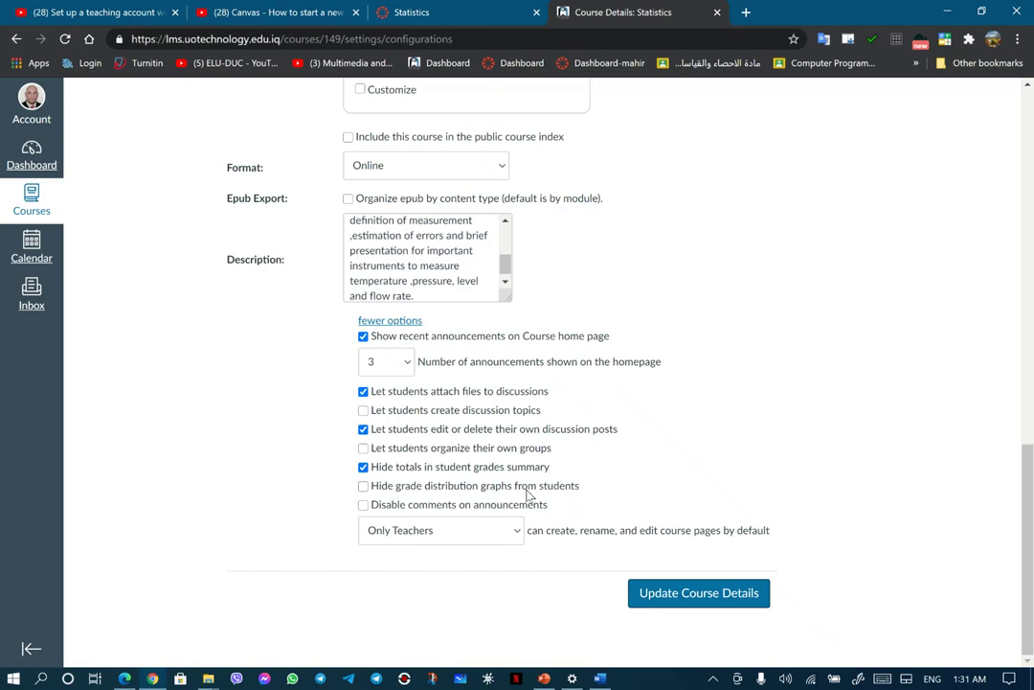
{"action": "left_click", "coordinate": [365, 488]}
Keep course page creation and editing limited to Only Teachers and update the course details.
{"action": "left_click", "coordinate": [517, 532]}
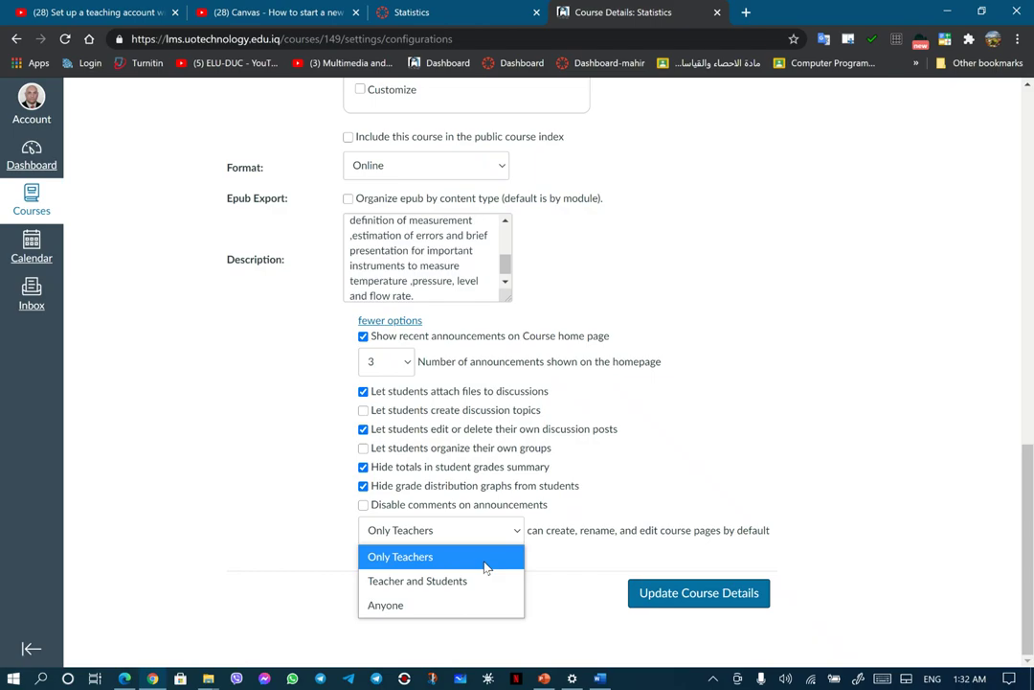
{"action": "left_click", "coordinate": [479, 556]}
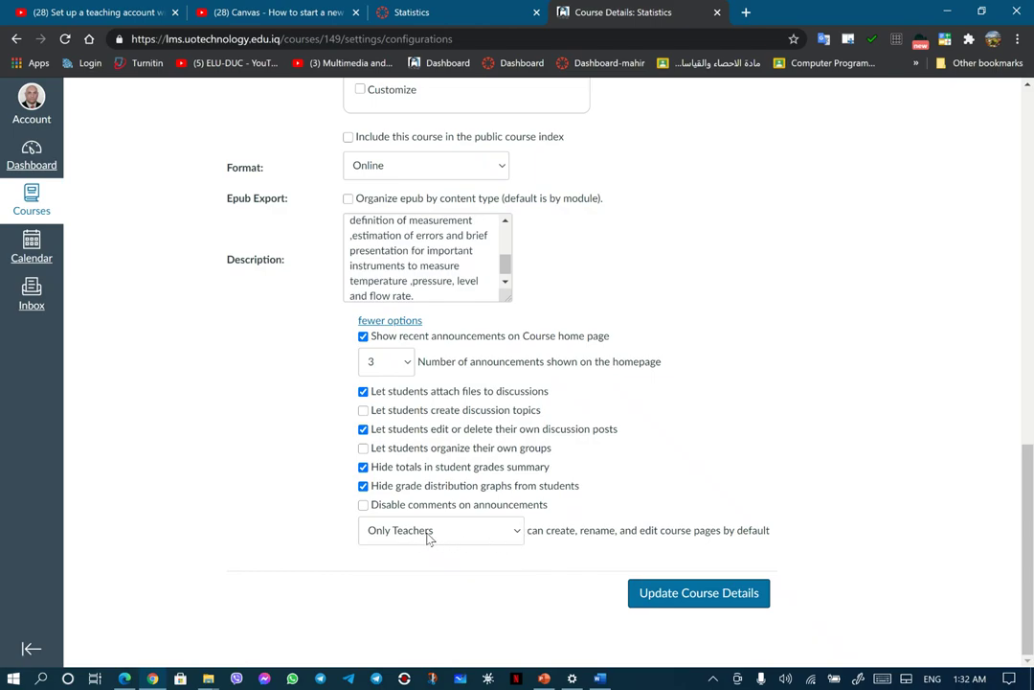
{"action": "scroll", "coordinate": [406, 536], "scroll_direction": "up", "scroll_amount": 1}
{"action": "scroll", "coordinate": [406, 536], "scroll_direction": "up", "scroll_amount": 10}
{"action": "scroll", "coordinate": [406, 536], "scroll_direction": "down", "scroll_amount": 10}
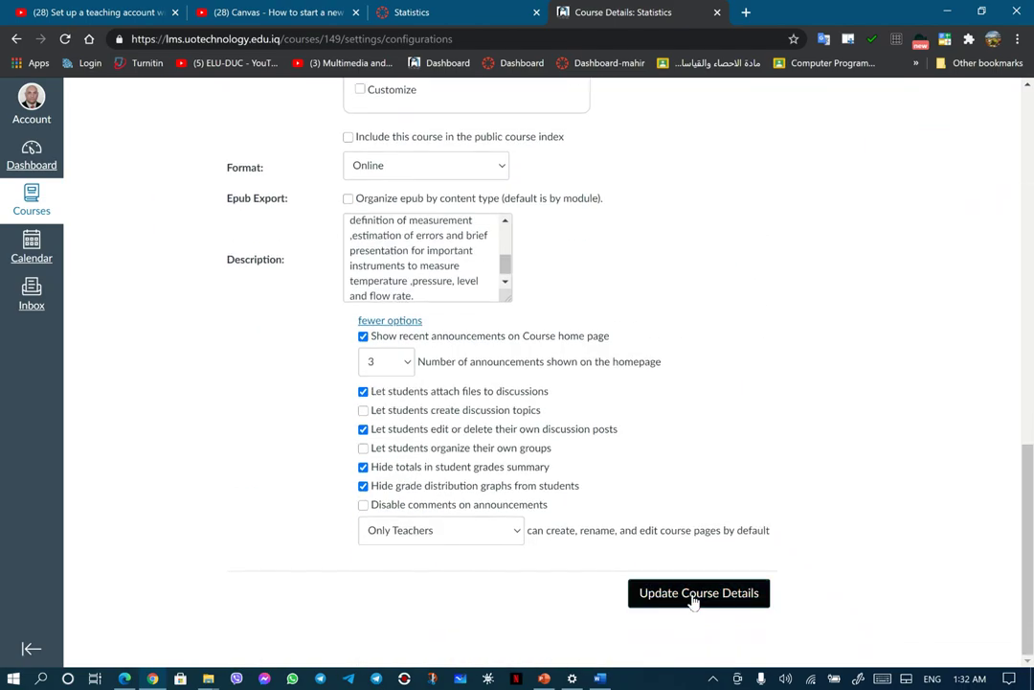
{"action": "left_click", "coordinate": [694, 596]}
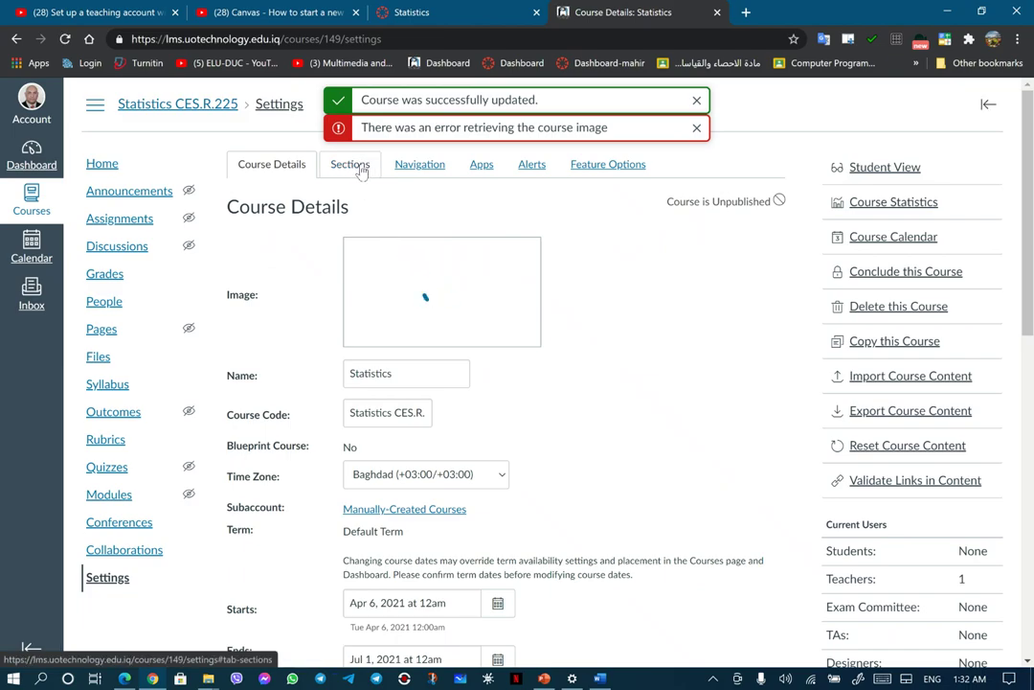
Add a course section named Statistics 2, copying the word Statistics from the Word document.
{"action": "mouse_move", "coordinate": [360, 171]}
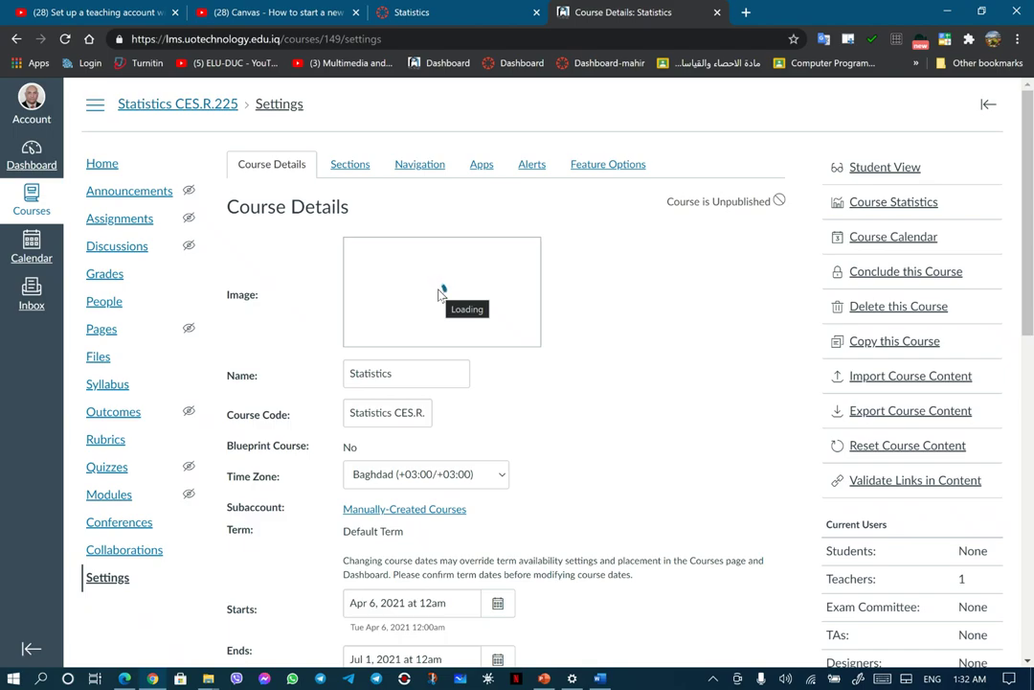
{"action": "left_click", "coordinate": [351, 165]}
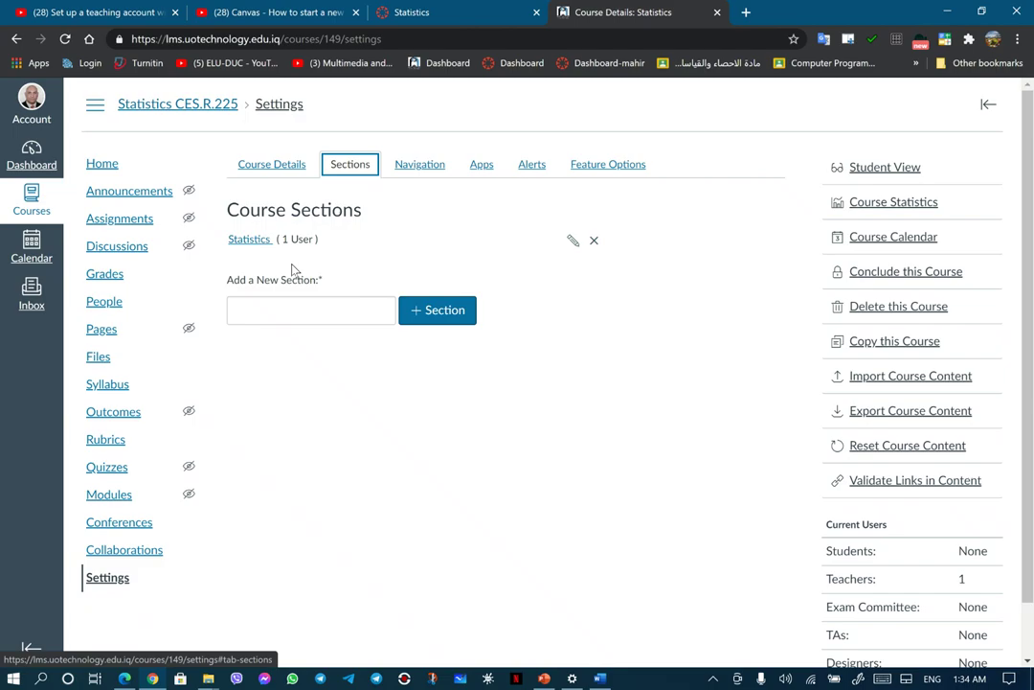
{"action": "left_click", "coordinate": [333, 308]}
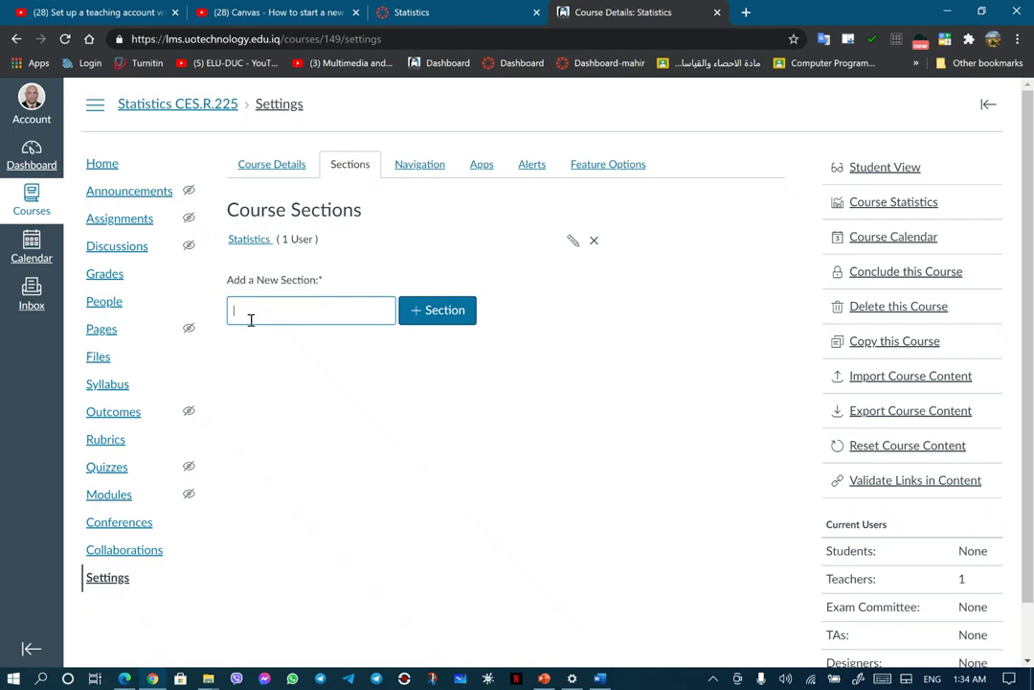
{"action": "left_click", "coordinate": [601, 680]}
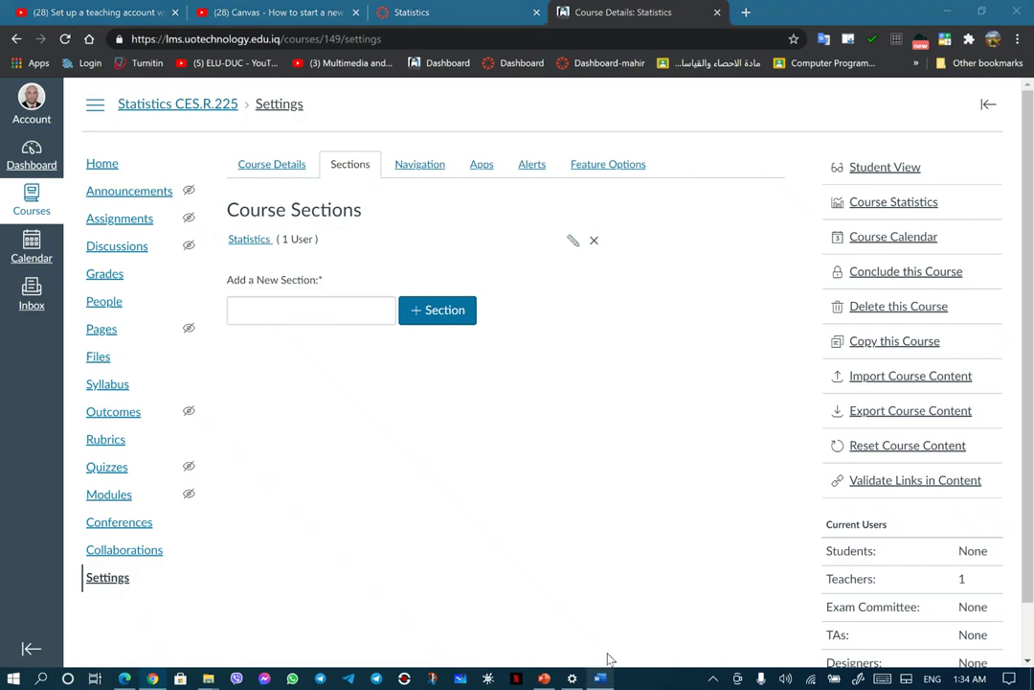
{"action": "left_click_drag", "start_coordinate": [334, 233], "coordinate": [283, 233]}
{"action": "right_click", "coordinate": [312, 234]}
{"action": "left_click", "coordinate": [362, 265]}
{"action": "key", "text": "alt+Tab"}
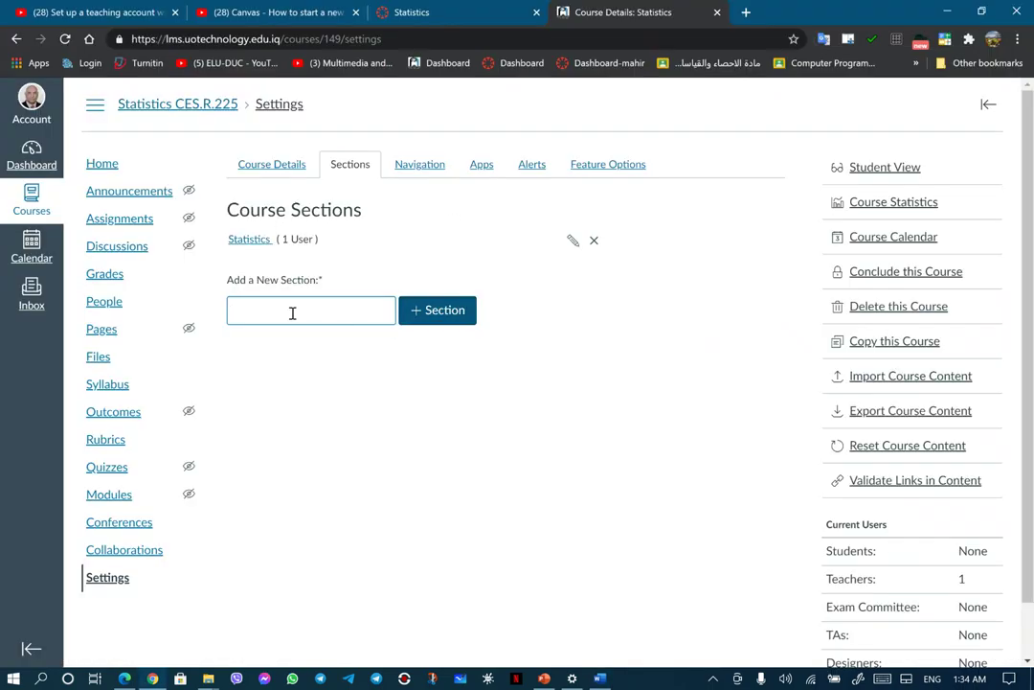
{"action": "right_click", "coordinate": [274, 312]}
{"action": "left_click", "coordinate": [321, 425]}
{"action": "type", "text": "2"}
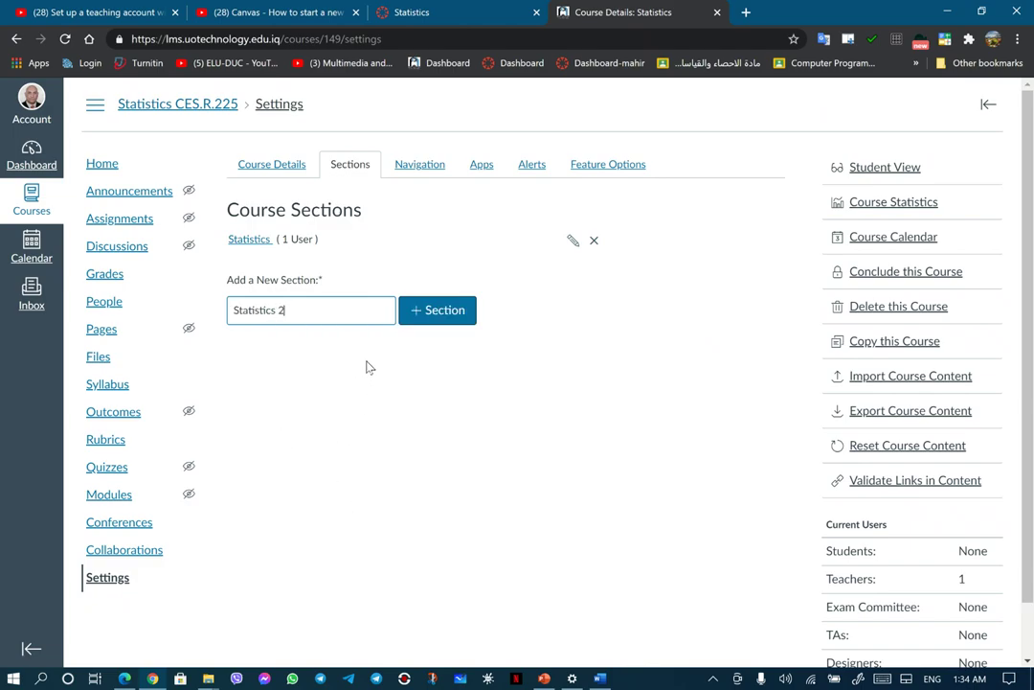
{"action": "left_click", "coordinate": [432, 316]}
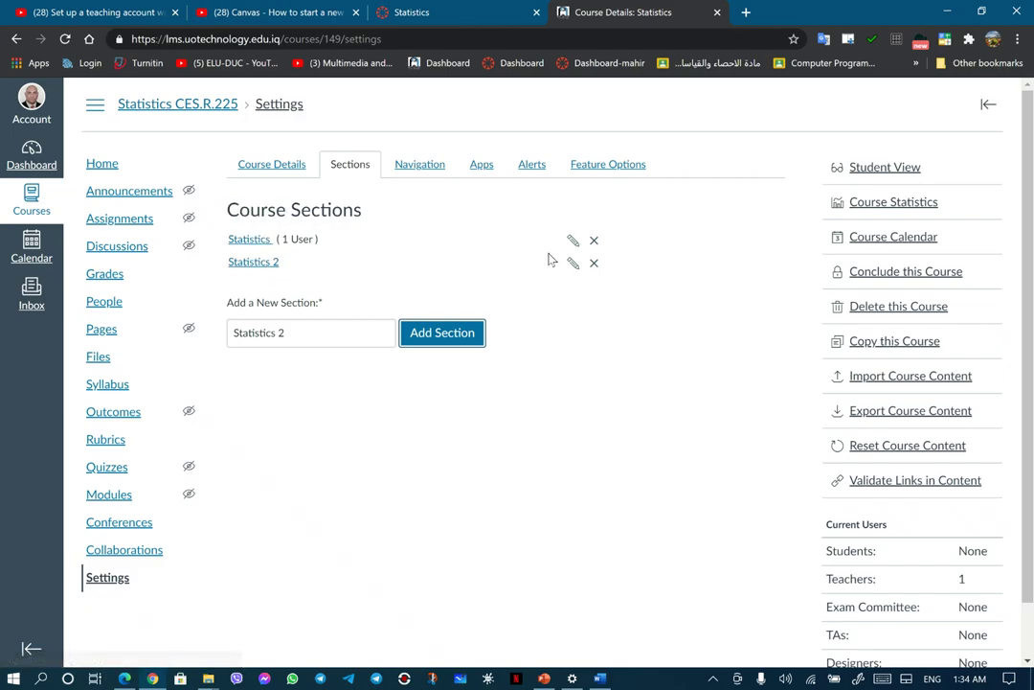
{"action": "left_click", "coordinate": [573, 243]}
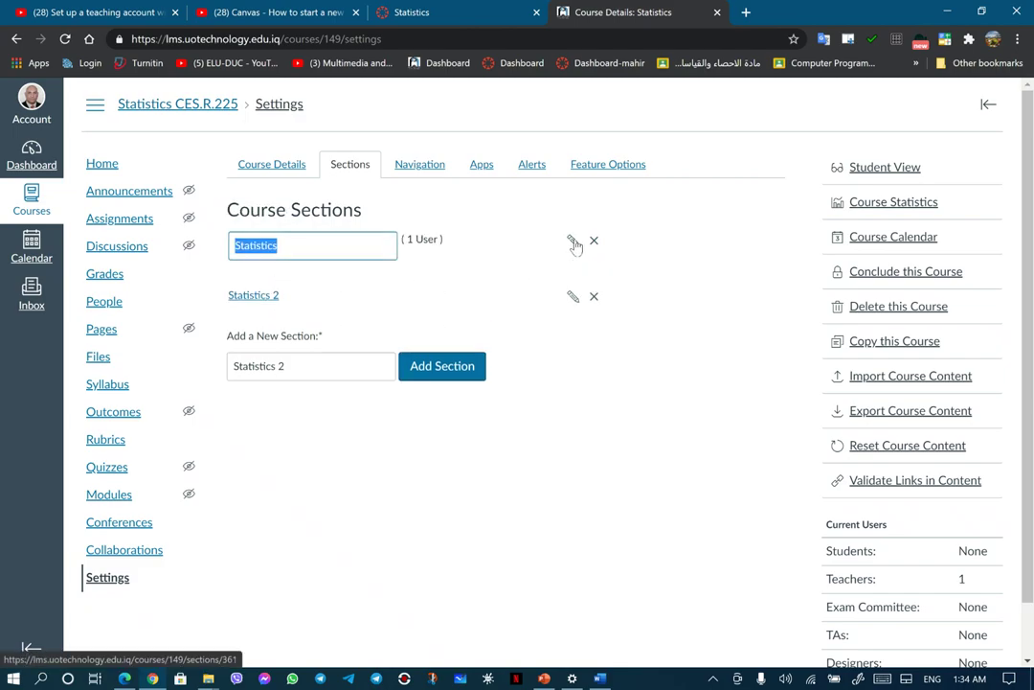
{"action": "key", "text": "Escape"}
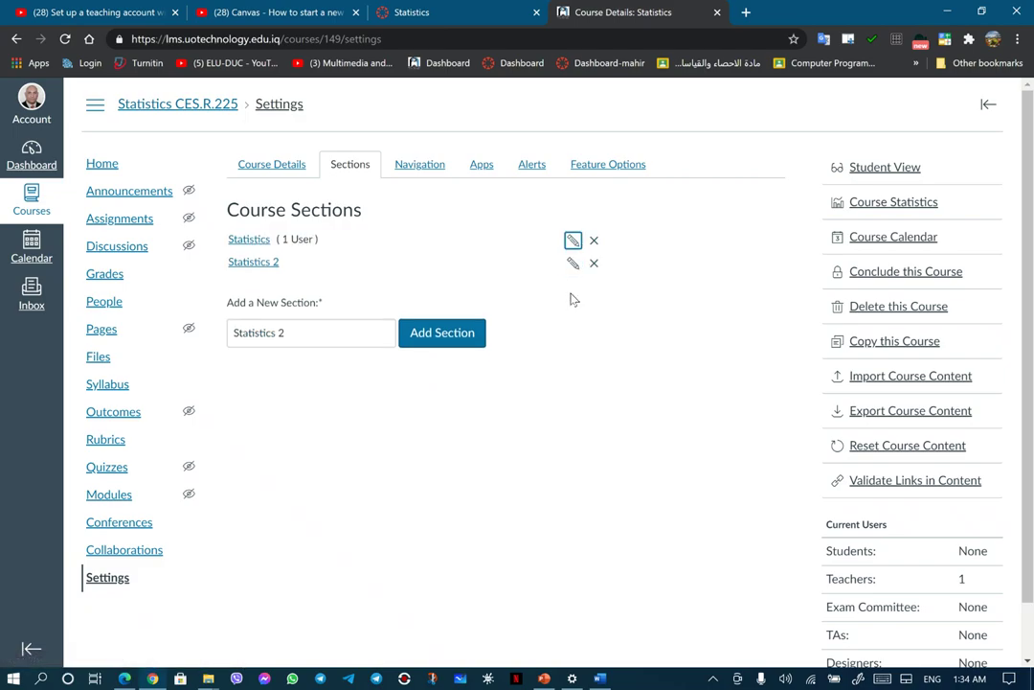
{"action": "left_click", "coordinate": [576, 267]}
{"action": "key", "text": "Escape"}
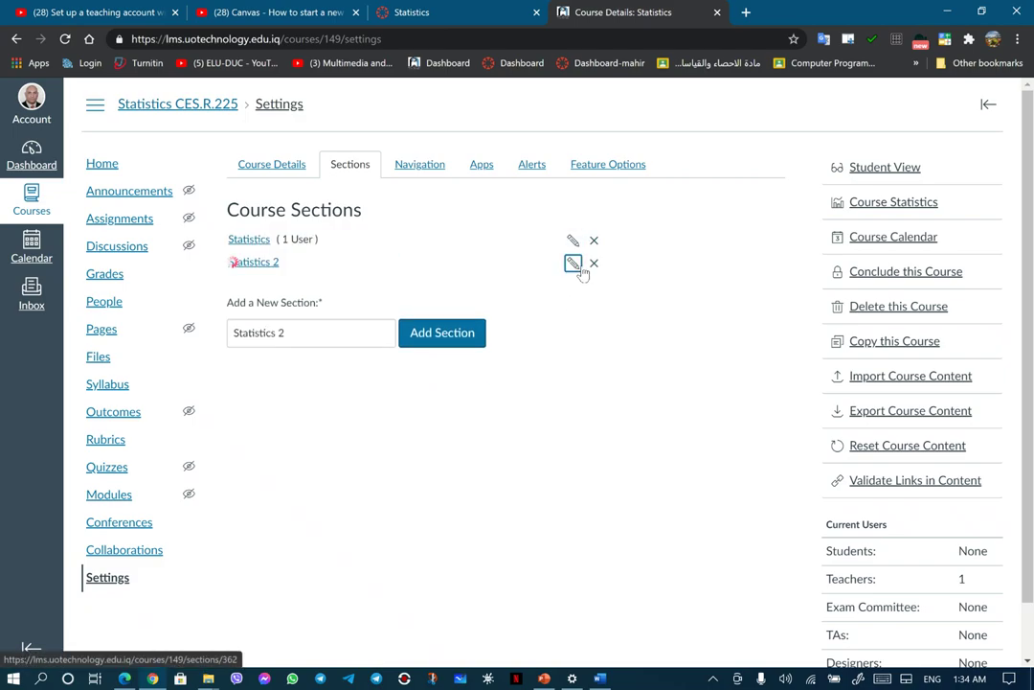
{"action": "left_click", "coordinate": [595, 266]}
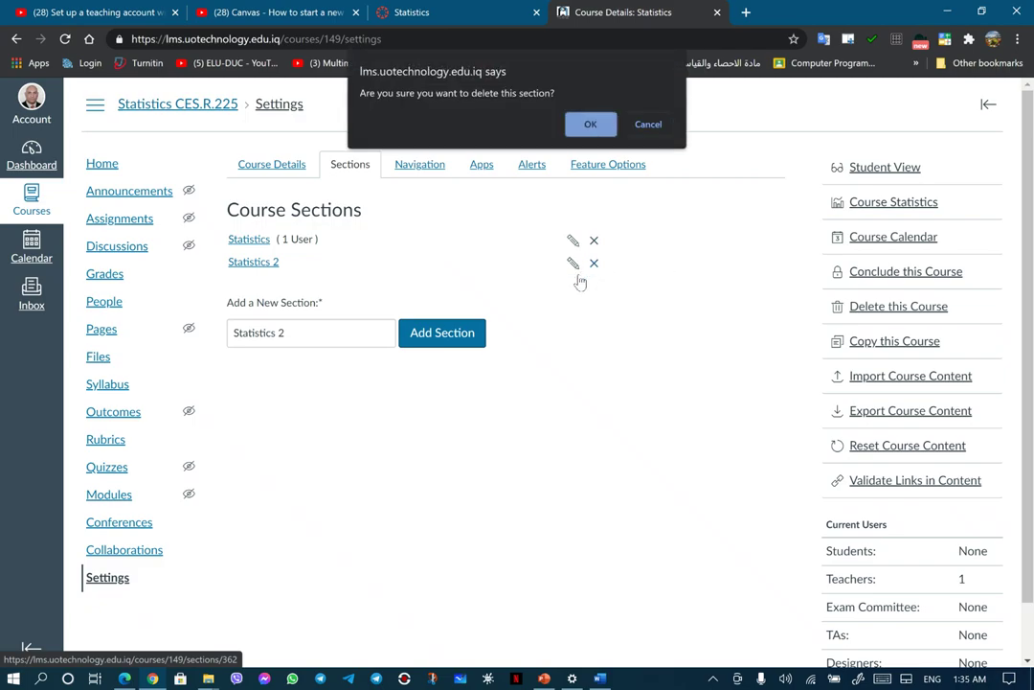
{"action": "left_click", "coordinate": [646, 128]}
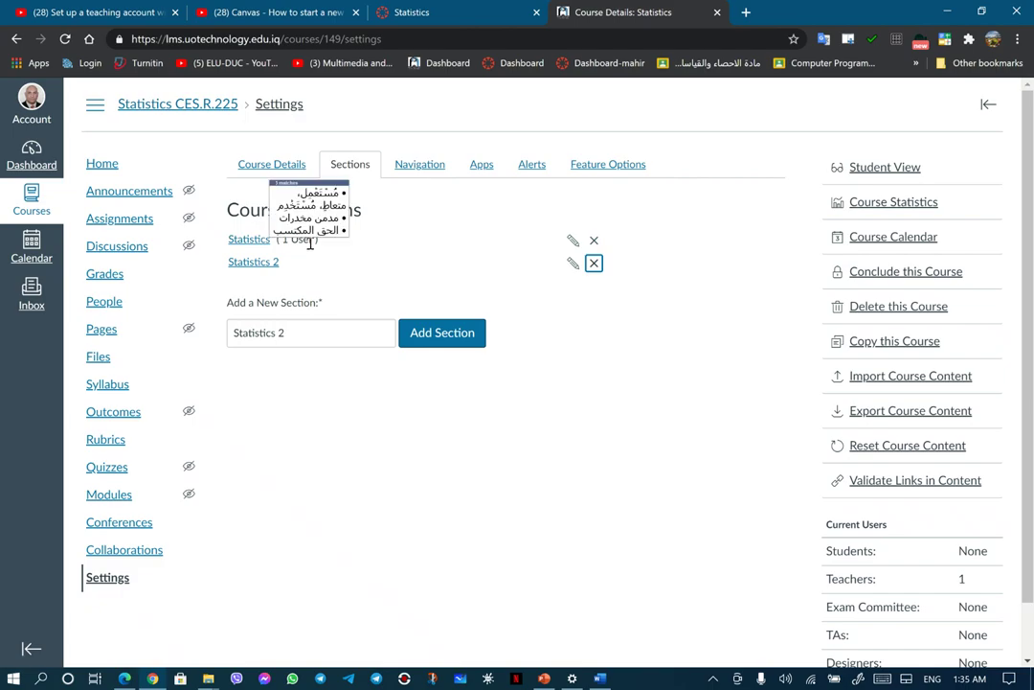
View the Statistics section's enrollments, and delete the Statistics 2 section from the course sections.
{"action": "left_click", "coordinate": [252, 241]}
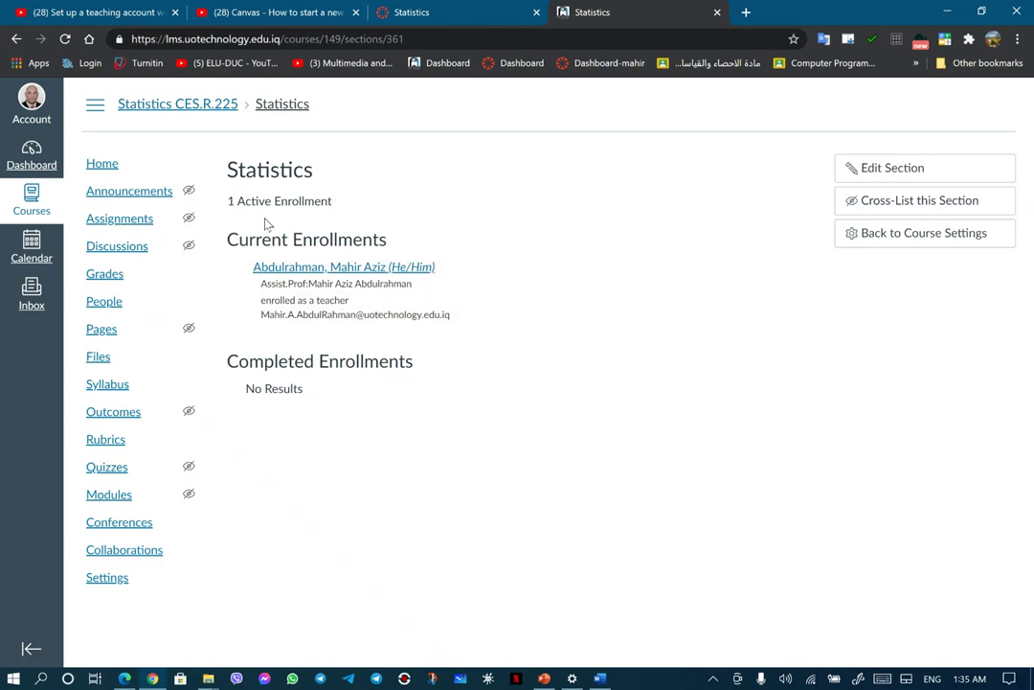
{"action": "left_click", "coordinate": [14, 40]}
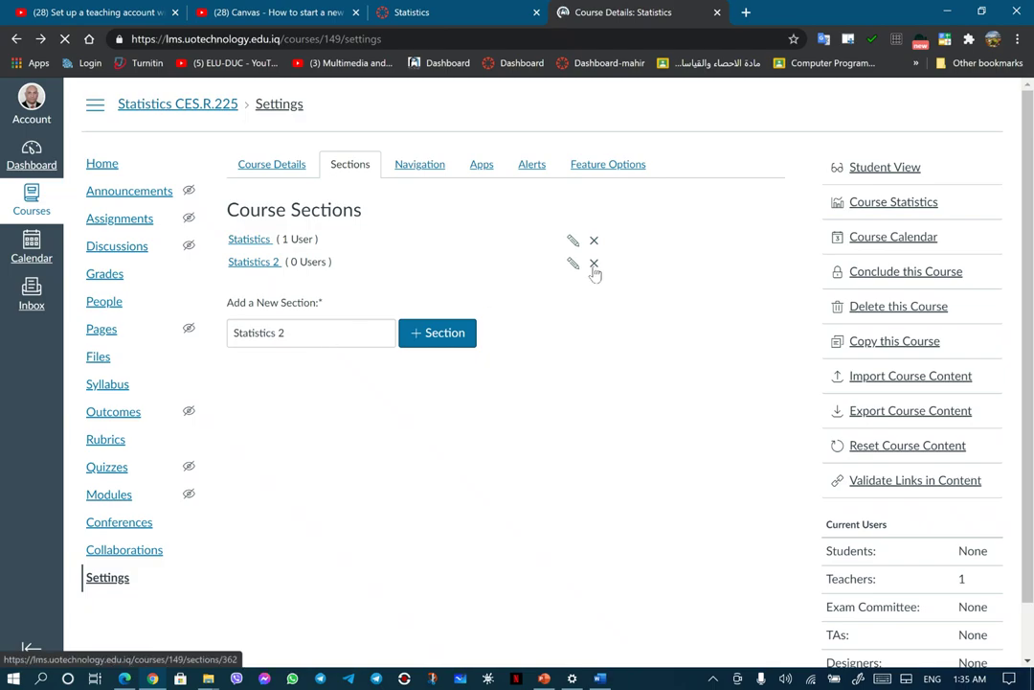
{"action": "left_click", "coordinate": [594, 264]}
{"action": "left_click", "coordinate": [594, 125]}
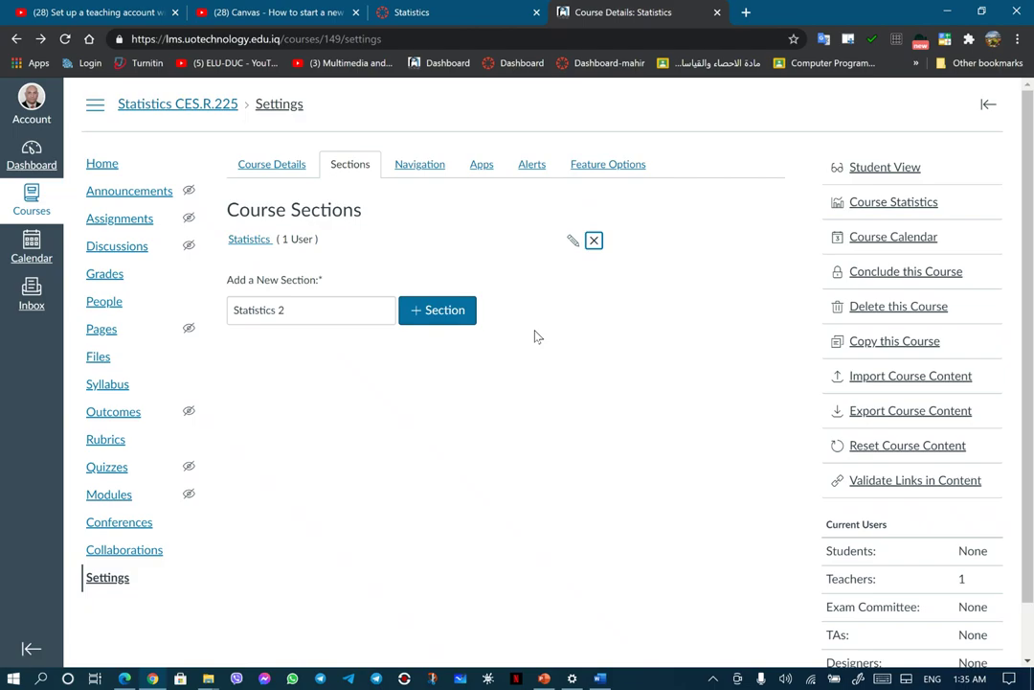
Open the course navigation settings, preview the course in Student View including its Grades page, and leave Student View.
{"action": "left_click", "coordinate": [422, 164]}
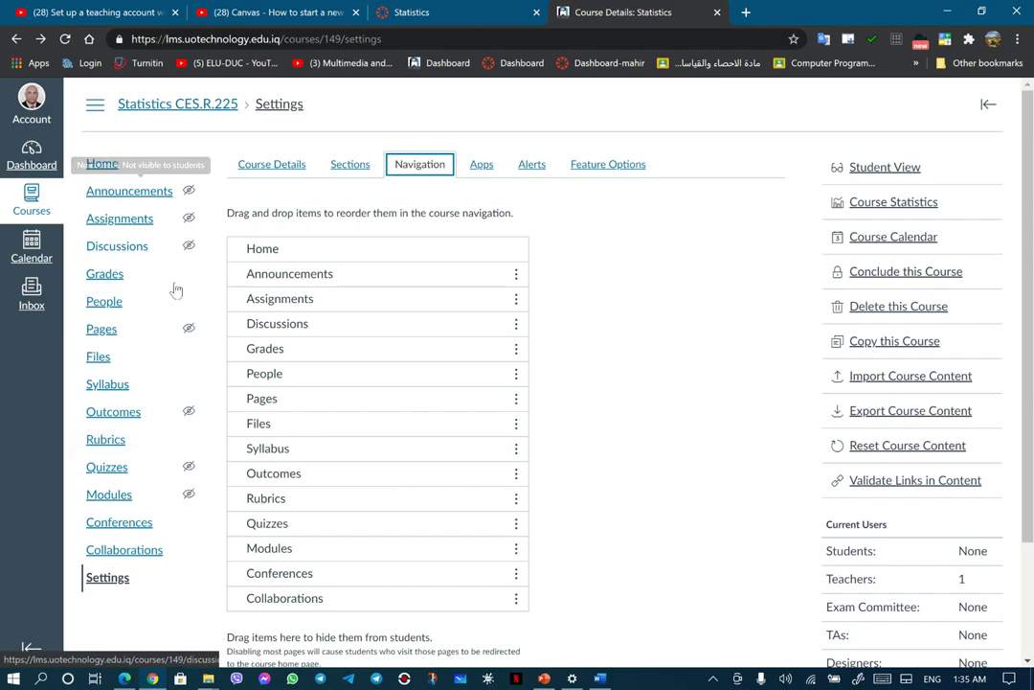
{"action": "left_click", "coordinate": [886, 173]}
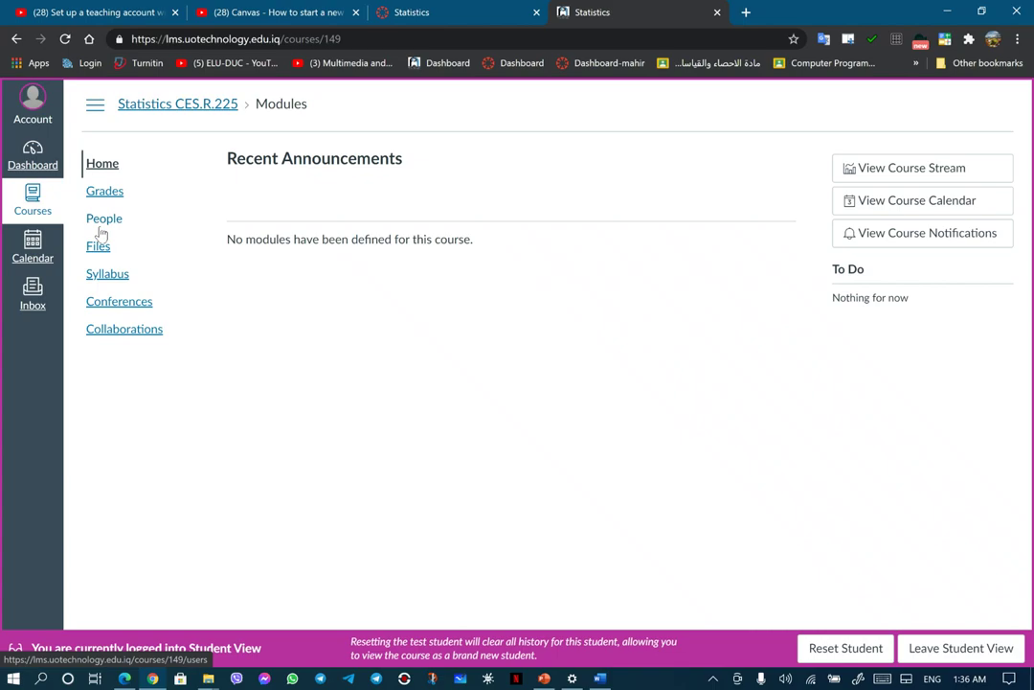
{"action": "left_click", "coordinate": [112, 194]}
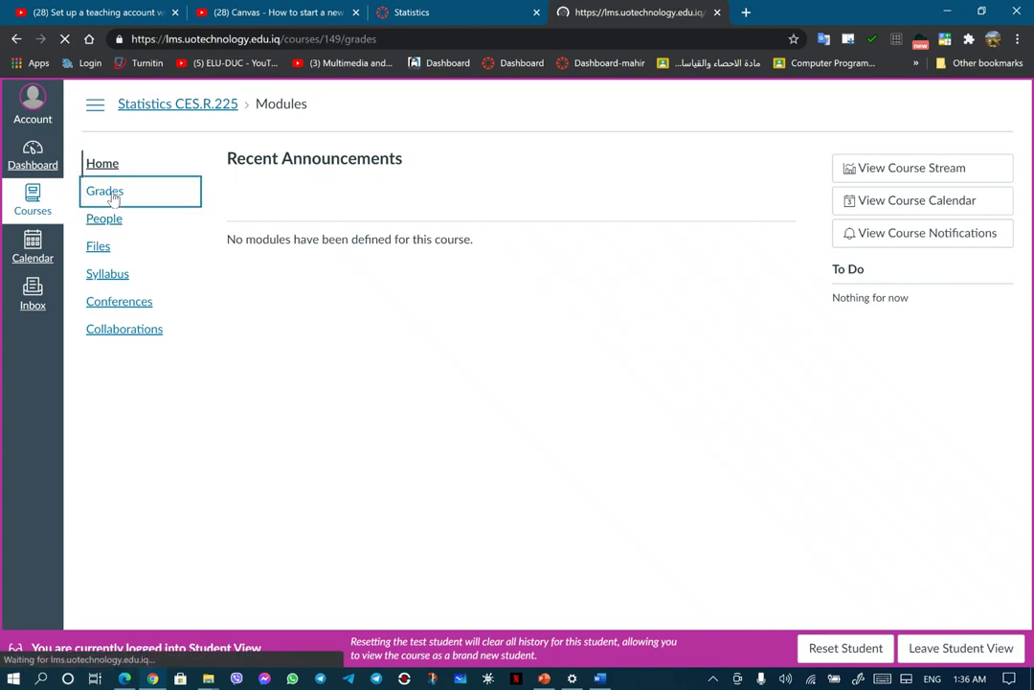
{"action": "left_click", "coordinate": [15, 39]}
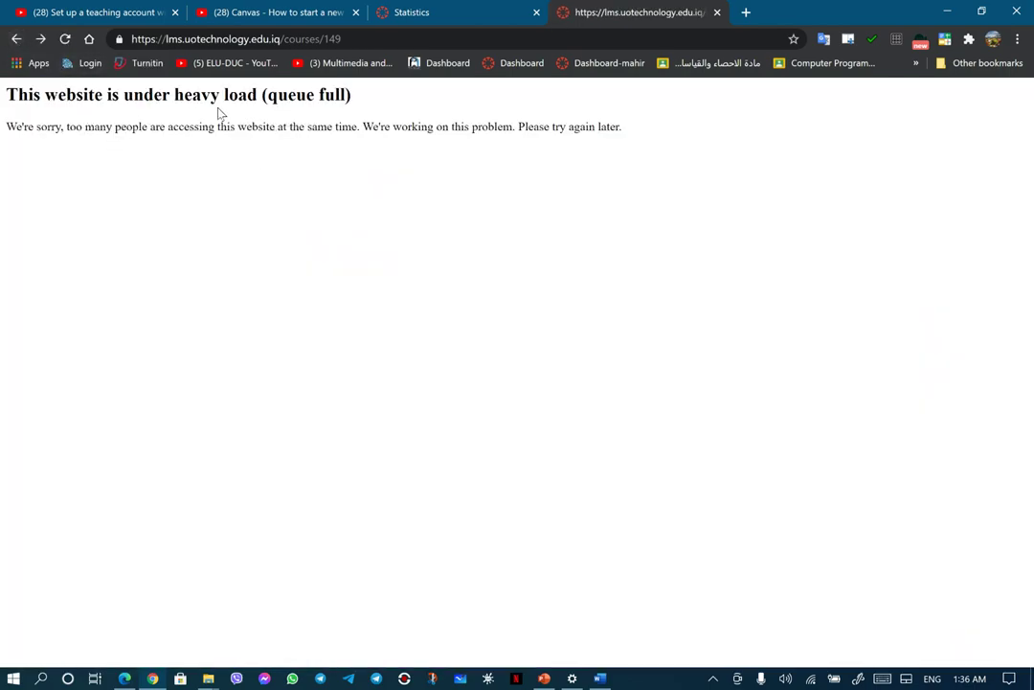
{"action": "left_click", "coordinate": [16, 39]}
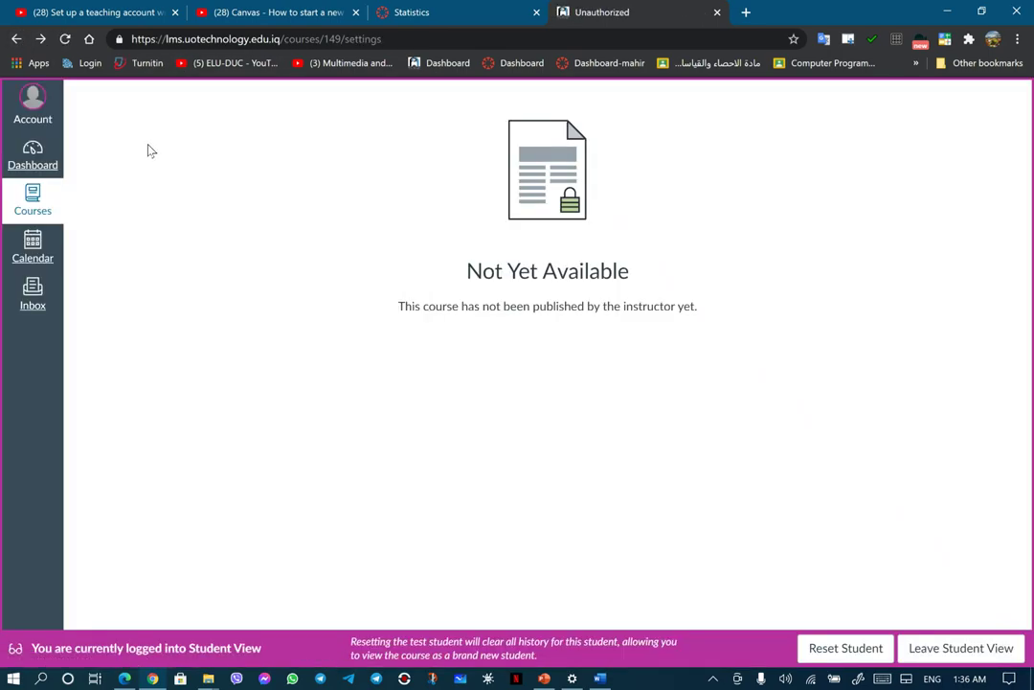
{"action": "left_click", "coordinate": [929, 650]}
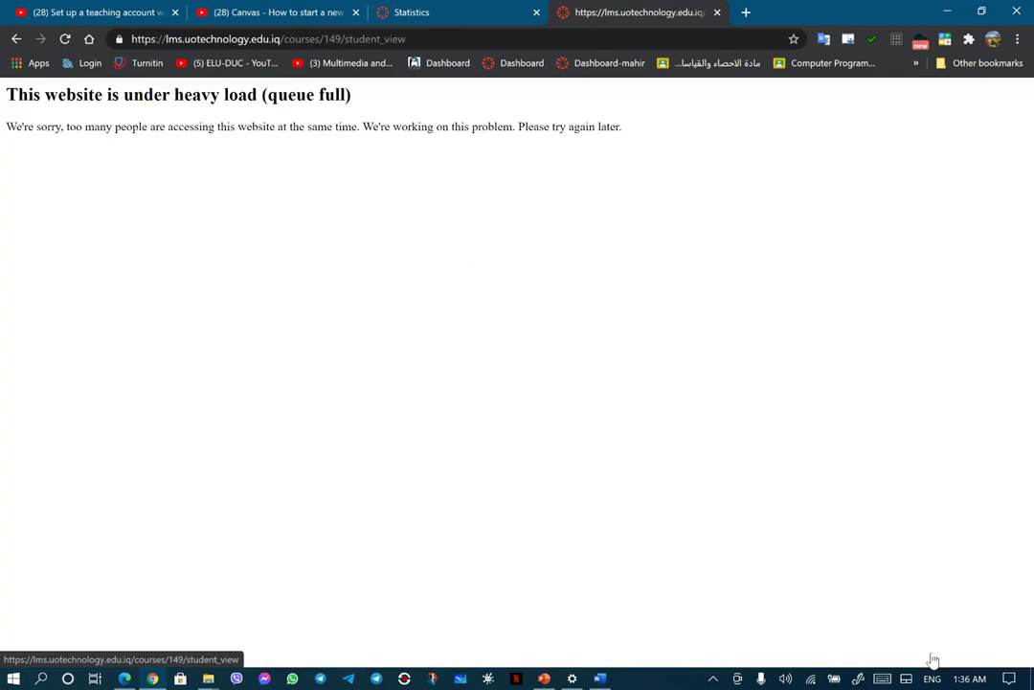
{"action": "left_click", "coordinate": [16, 39]}
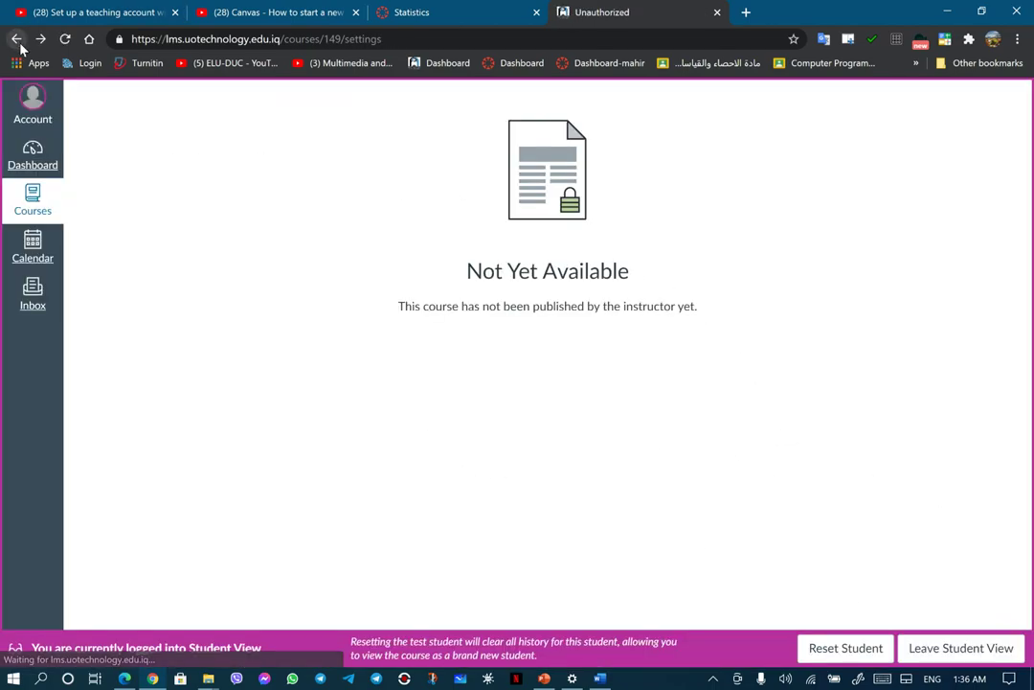
{"action": "left_click", "coordinate": [926, 650]}
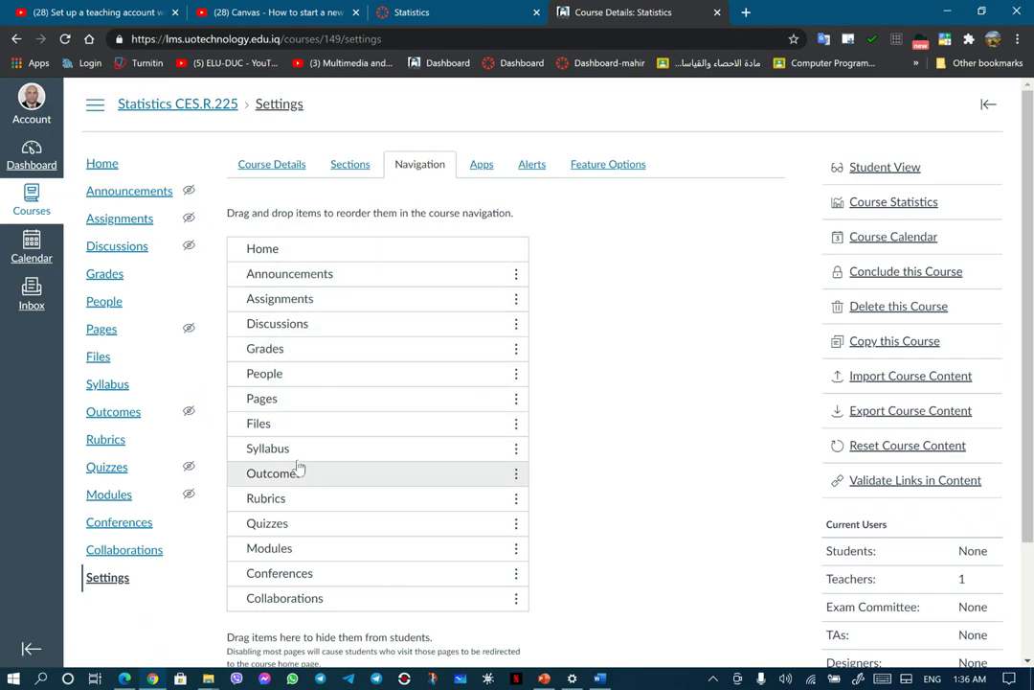
Hide Files, Collaborations, Conferences, Quizzes, Rubrics and Outcomes from students in the course navigation.
{"action": "left_click_drag", "start_coordinate": [258, 423], "coordinate": [311, 656]}
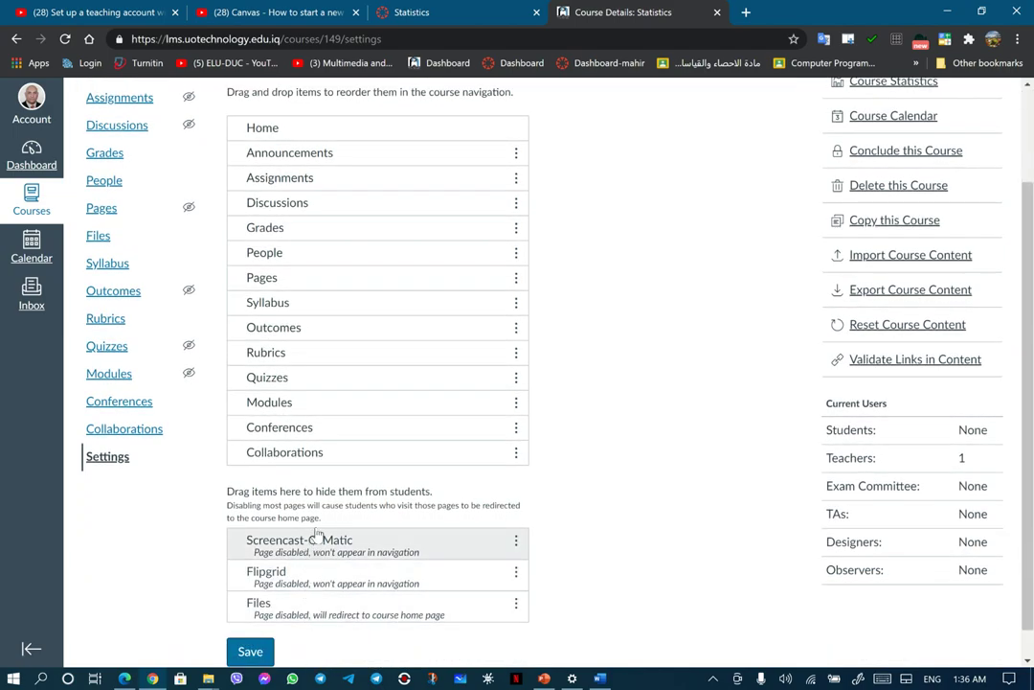
{"action": "left_click_drag", "start_coordinate": [323, 458], "coordinate": [325, 555]}
{"action": "left_click_drag", "start_coordinate": [301, 439], "coordinate": [316, 528]}
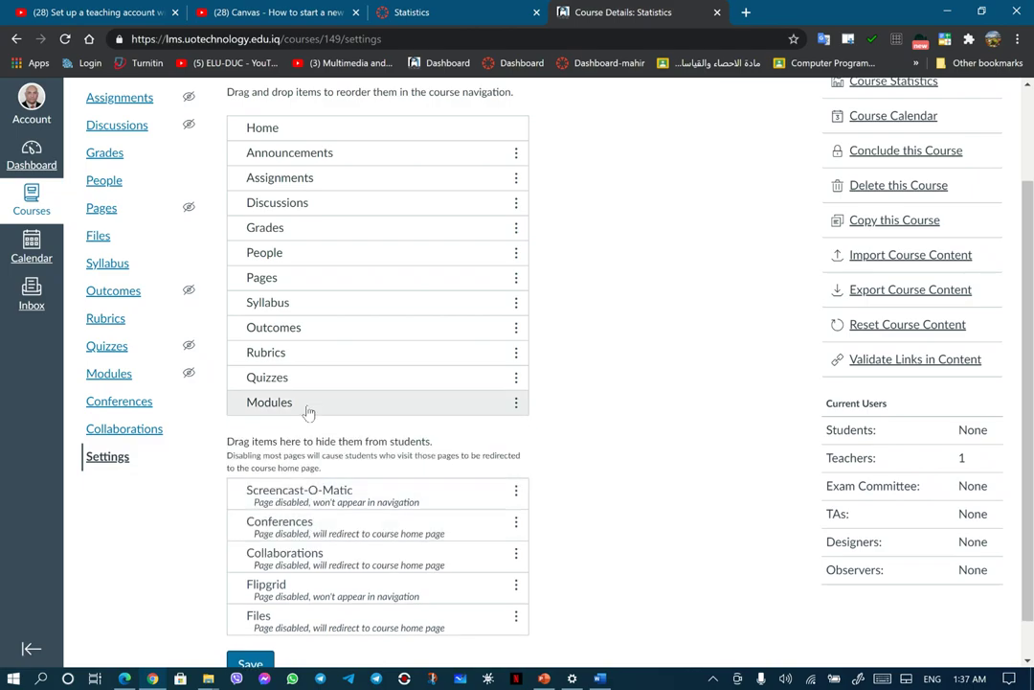
{"action": "left_click_drag", "start_coordinate": [307, 384], "coordinate": [319, 529]}
{"action": "left_click_drag", "start_coordinate": [304, 357], "coordinate": [328, 489]}
{"action": "left_click_drag", "start_coordinate": [320, 337], "coordinate": [331, 460]}
Hide Pages, People, Grades, Discussions and Assignments from students, keeping Home, Announcements, Syllabus and Modules in the course navigation.
{"action": "left_click_drag", "start_coordinate": [286, 282], "coordinate": [321, 436]}
{"action": "left_click_drag", "start_coordinate": [300, 257], "coordinate": [321, 388]}
{"action": "left_click_drag", "start_coordinate": [307, 233], "coordinate": [326, 374]}
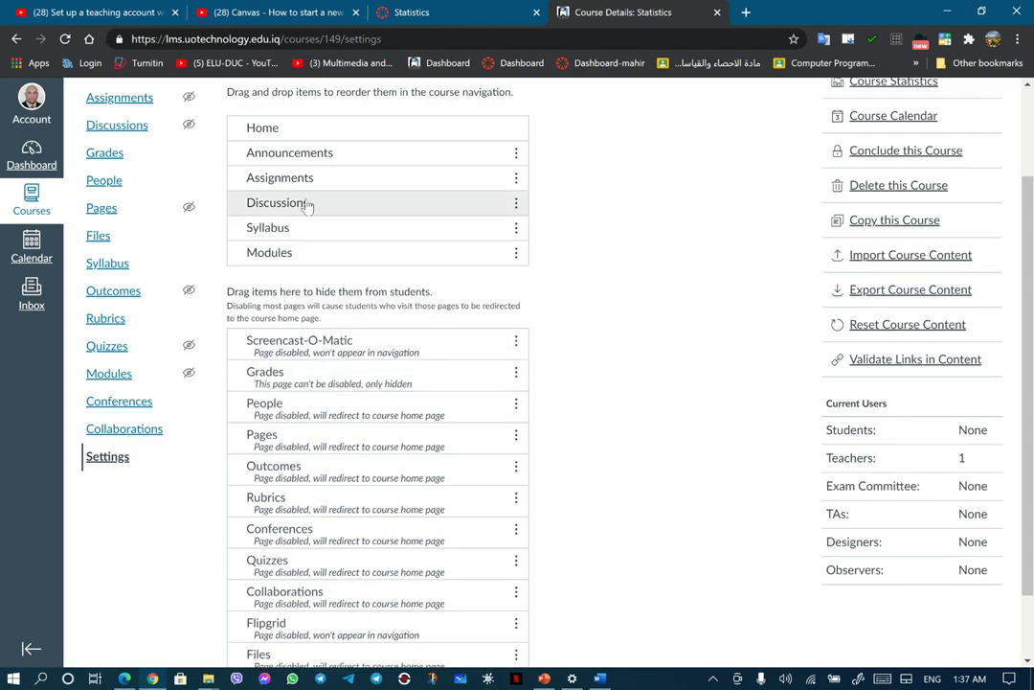
{"action": "left_click_drag", "start_coordinate": [303, 208], "coordinate": [308, 356]}
{"action": "left_click_drag", "start_coordinate": [319, 179], "coordinate": [328, 309]}
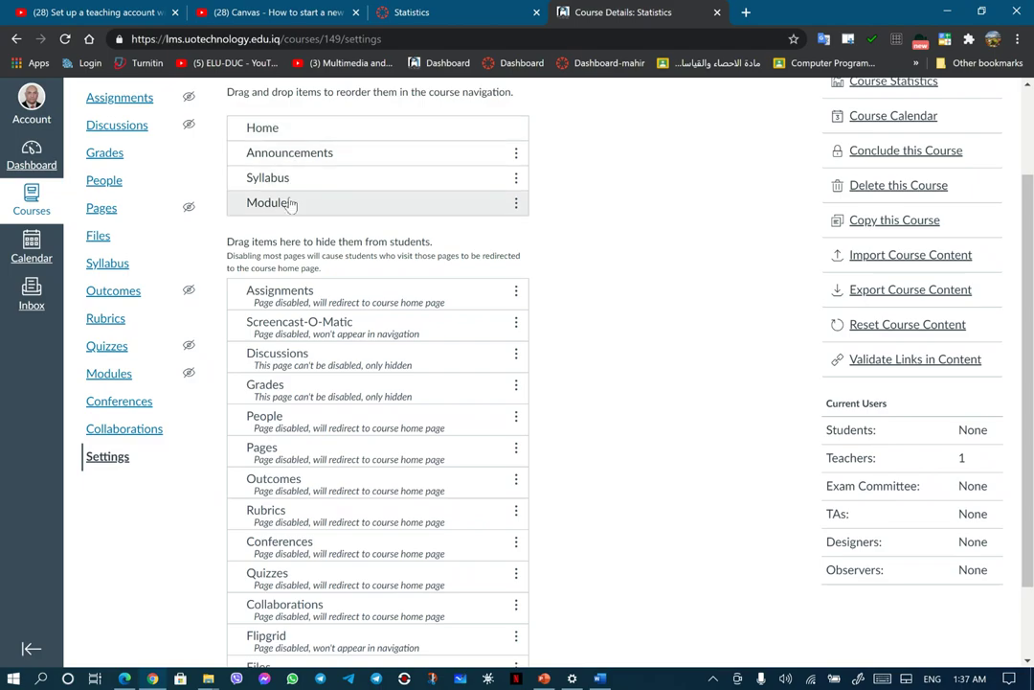
Preview the course in Student View, go back to the course settings page and leave Student View.
{"action": "scroll", "coordinate": [293, 206], "scroll_direction": "up", "scroll_amount": 2}
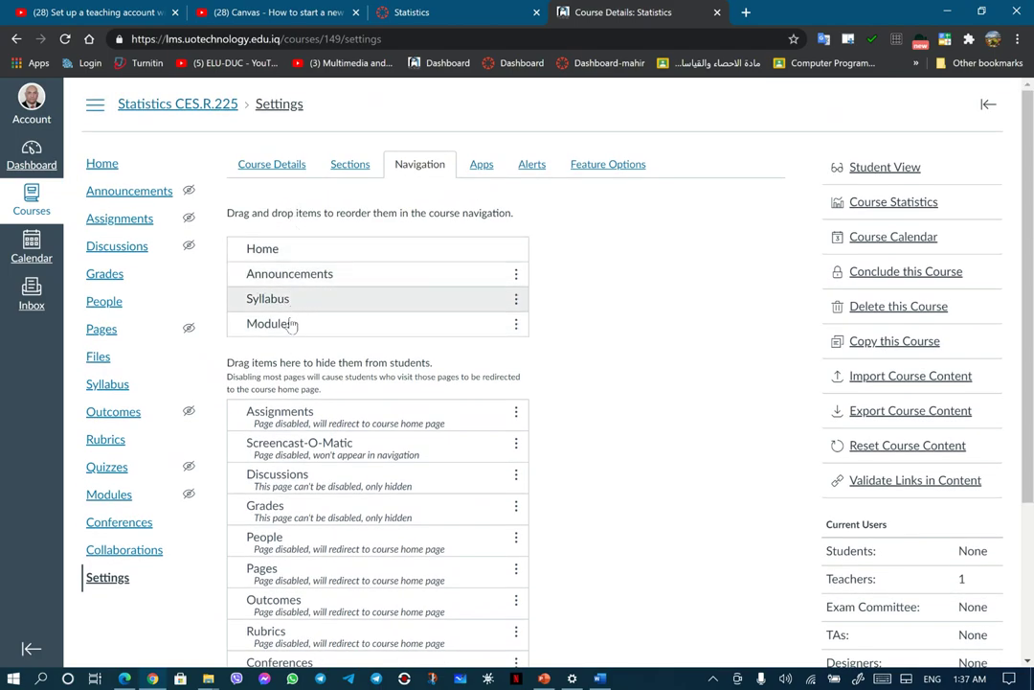
{"action": "left_click", "coordinate": [875, 172]}
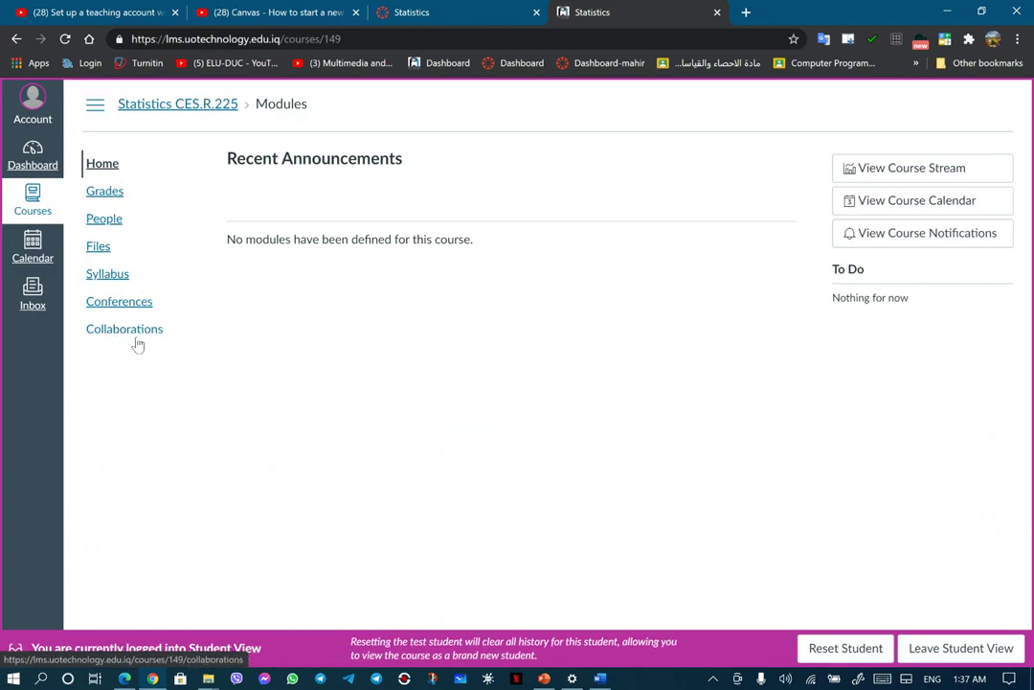
{"action": "left_click", "coordinate": [17, 39]}
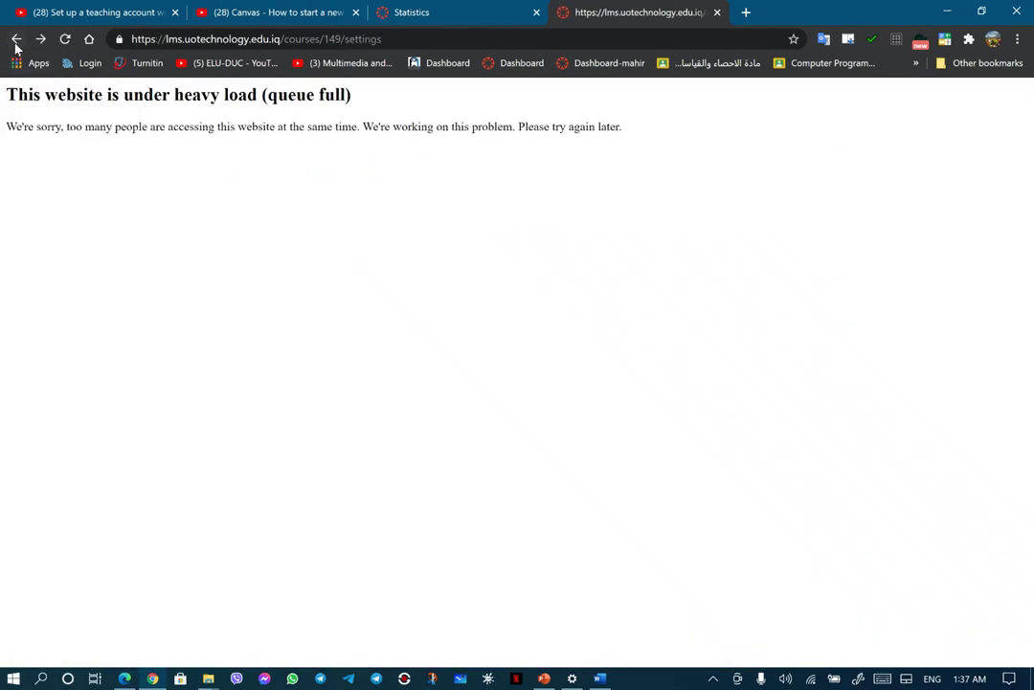
{"action": "left_click", "coordinate": [16, 39]}
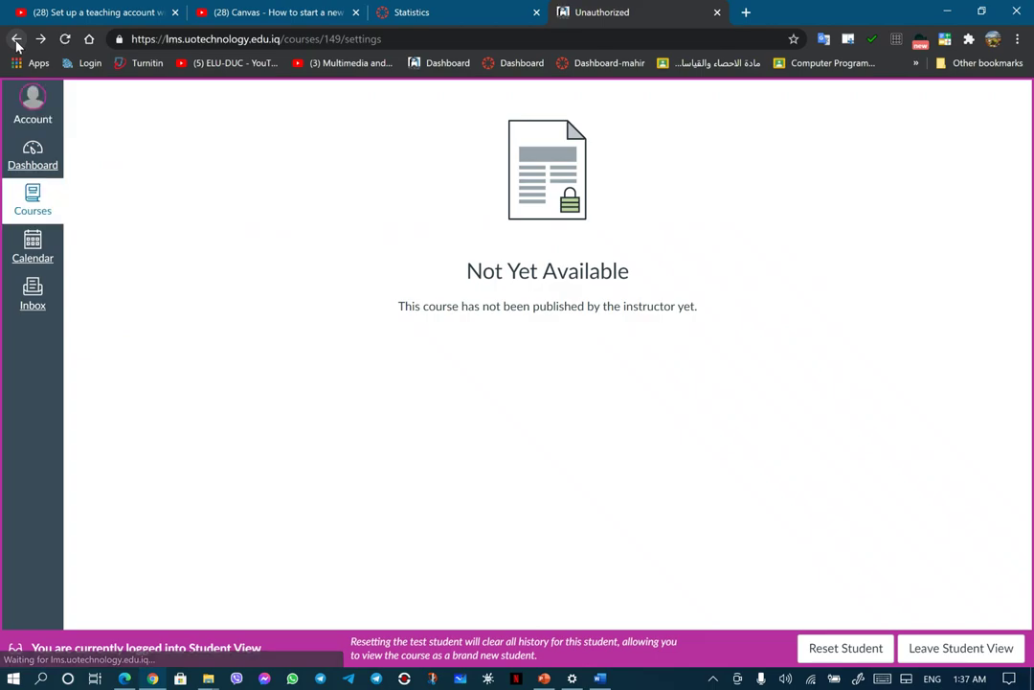
{"action": "left_click", "coordinate": [943, 650]}
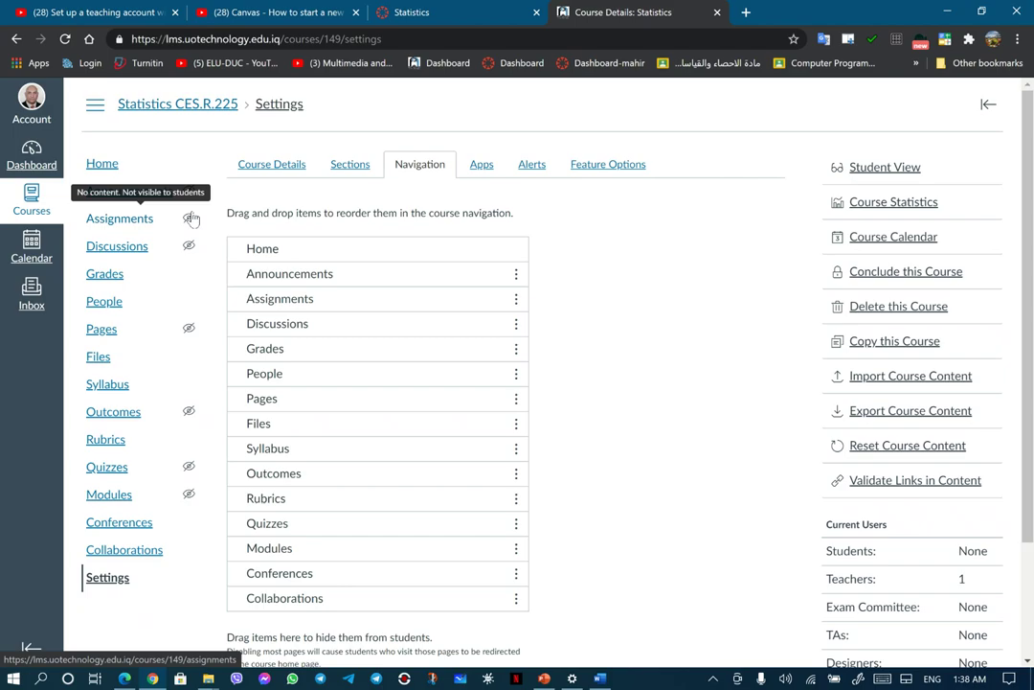
View the course's external apps, examine the blank form for adding an app, and close it without adding anything.
{"action": "left_click", "coordinate": [481, 166]}
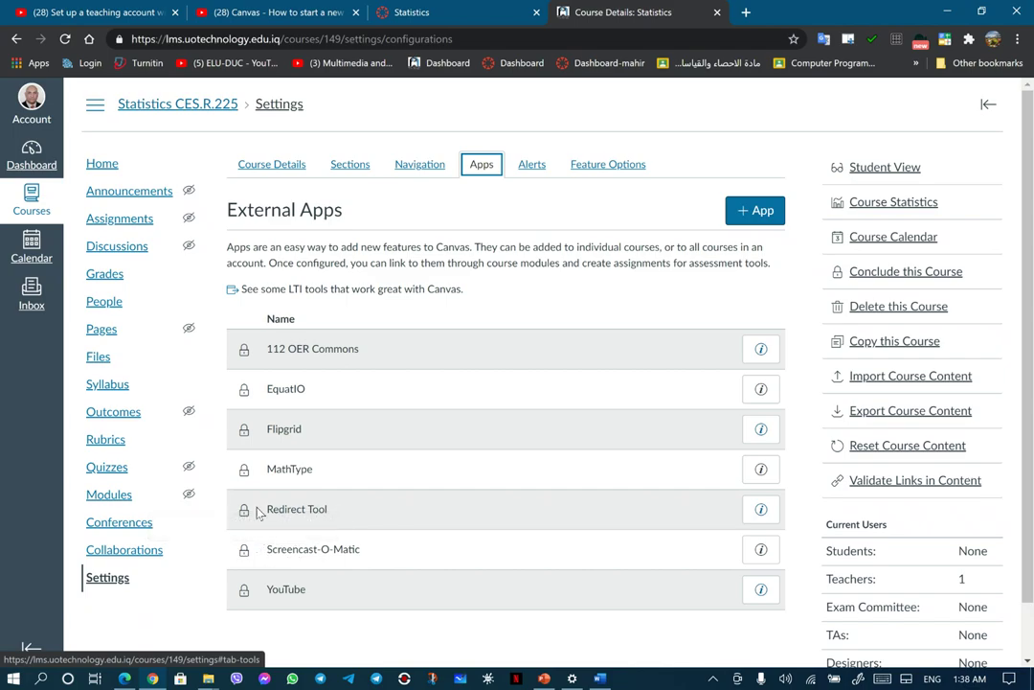
{"action": "left_click", "coordinate": [763, 212]}
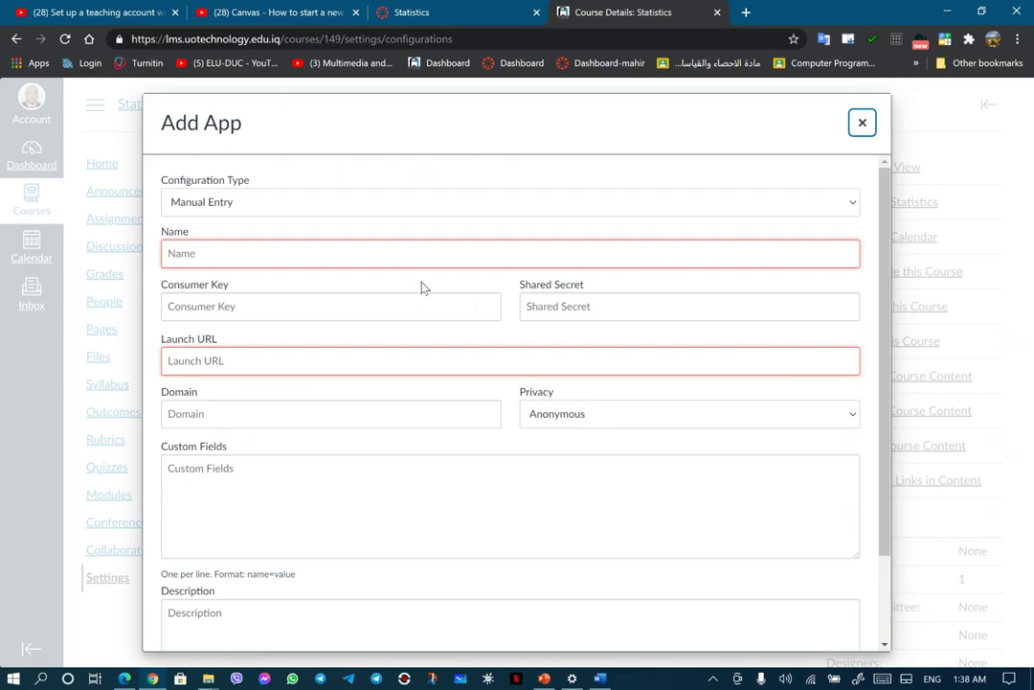
{"action": "scroll", "coordinate": [504, 333], "scroll_direction": "down", "scroll_amount": 2}
{"action": "scroll", "coordinate": [506, 380], "scroll_direction": "up", "scroll_amount": 2}
{"action": "left_click", "coordinate": [862, 123]}
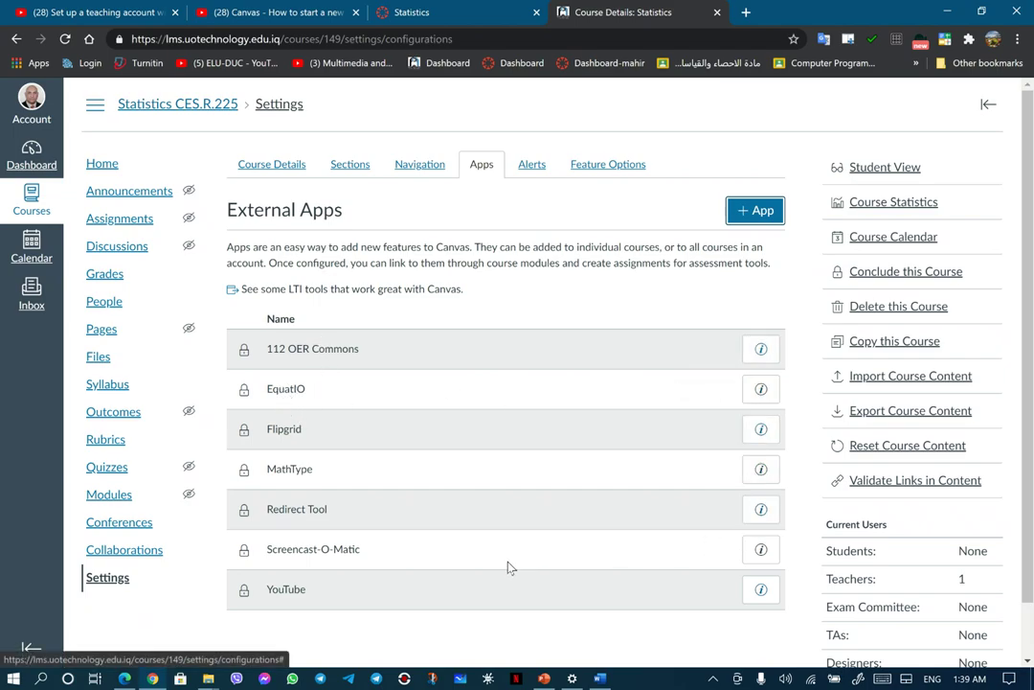
View the course details, return to the dashboard and find the Statistics course among the unpublished courses.
{"action": "left_click", "coordinate": [274, 165]}
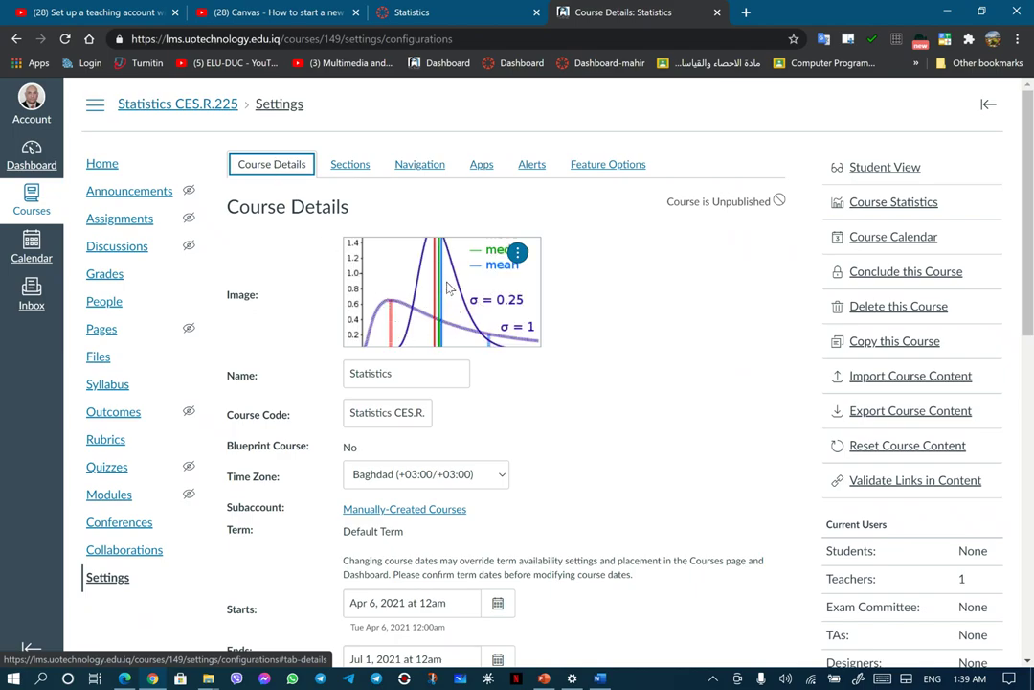
{"action": "left_click", "coordinate": [38, 159]}
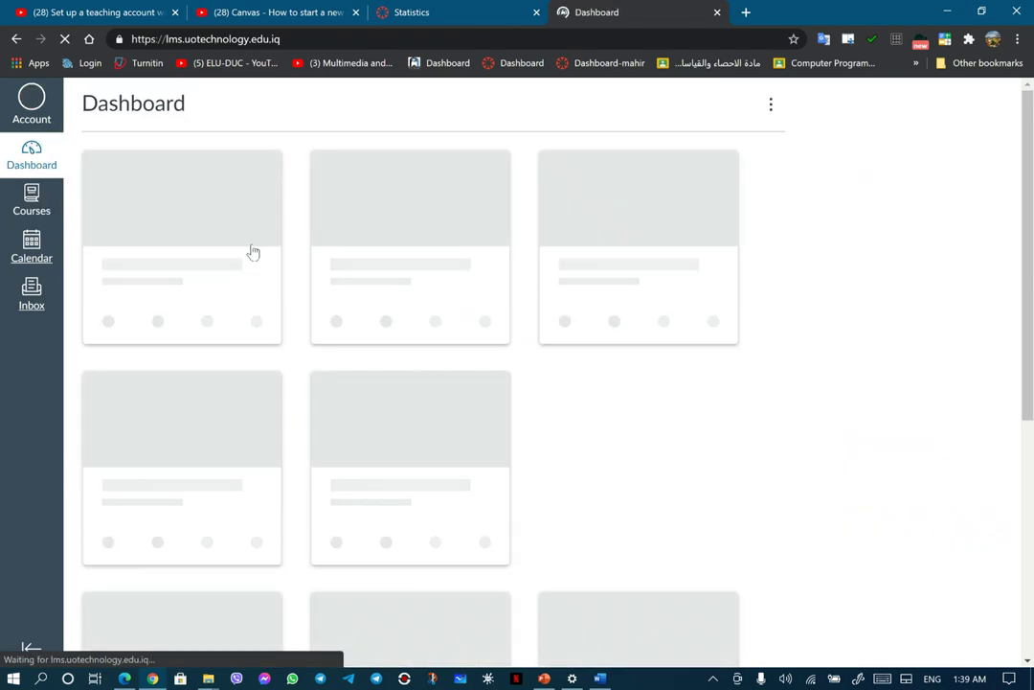
{"action": "scroll", "coordinate": [266, 367], "scroll_direction": "down", "scroll_amount": 2}
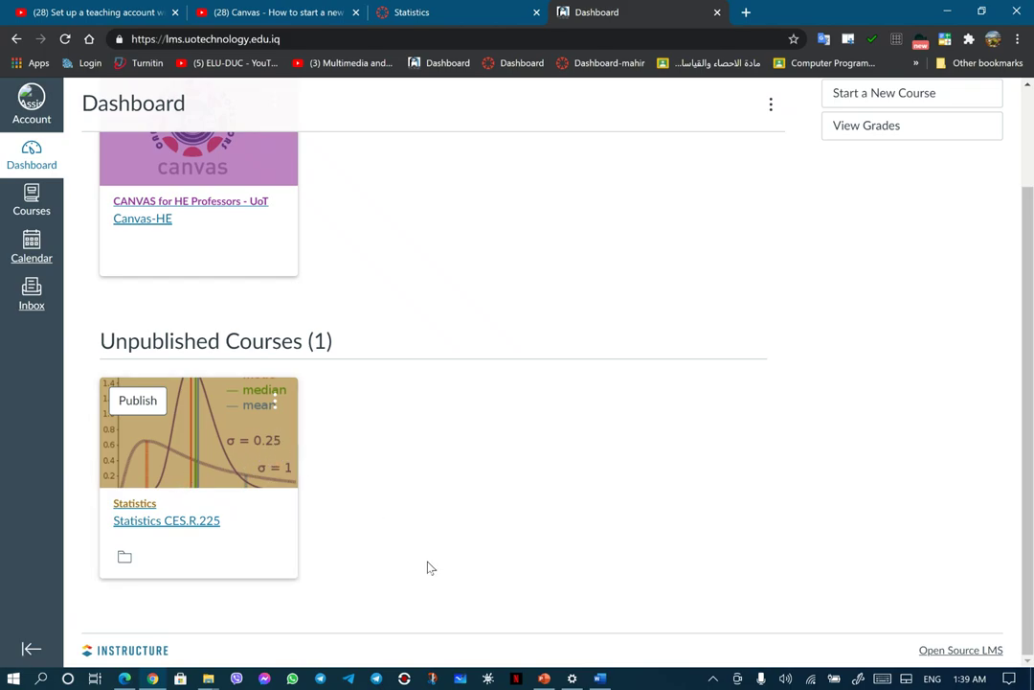
{"action": "left_click", "coordinate": [405, 678]}
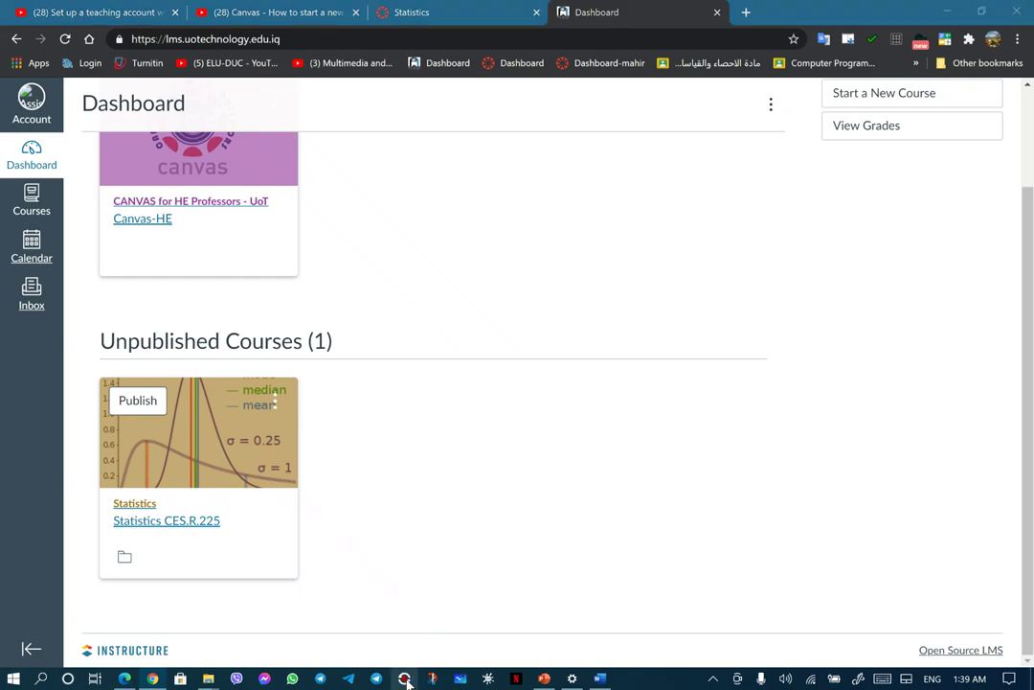